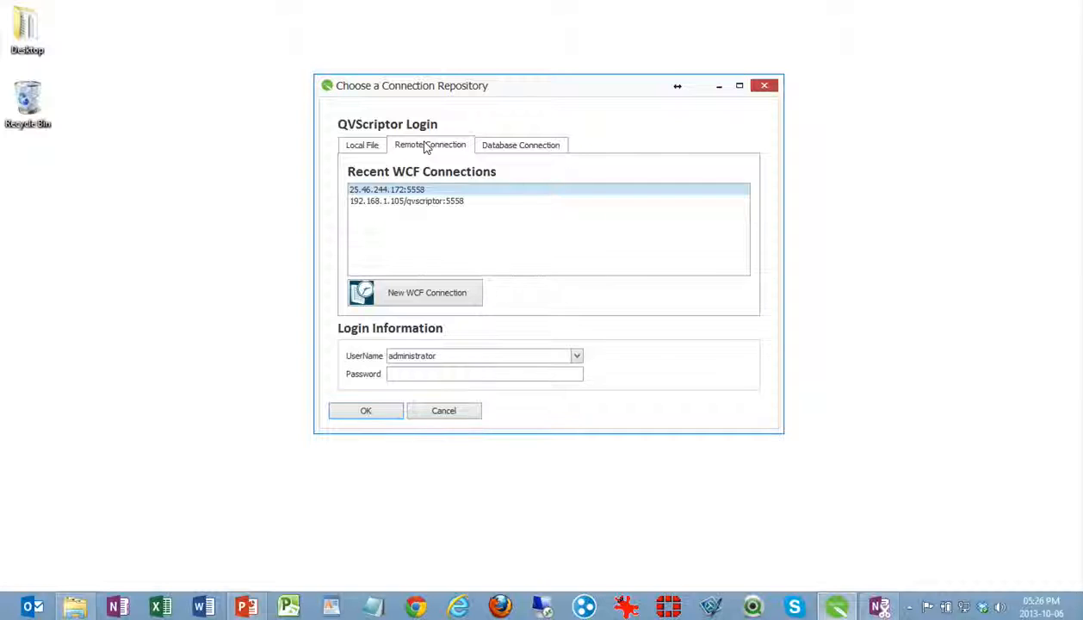
Check the database and remote connection lists and open the local Demo Project as administrator in a maximized window
{"action": "left_click", "coordinate": [509, 146]}
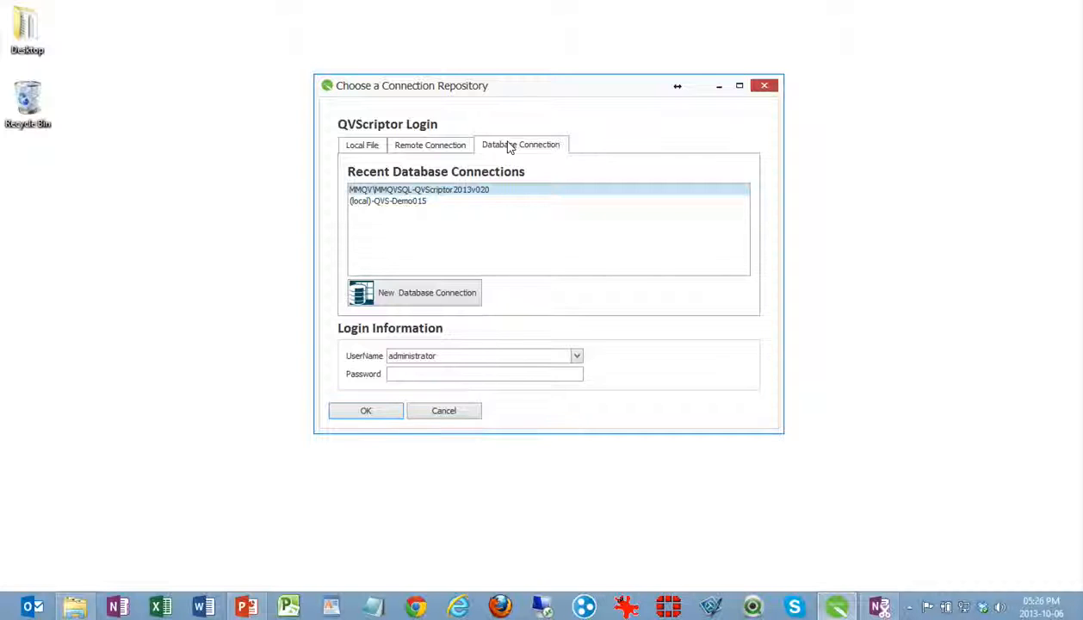
{"action": "left_click", "coordinate": [436, 144]}
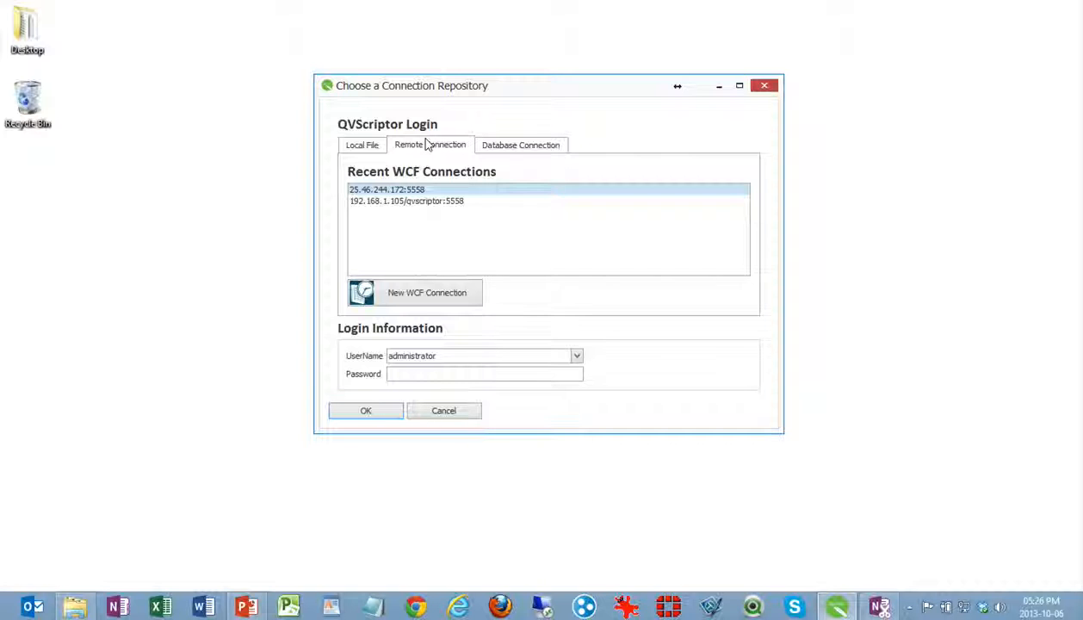
{"action": "left_click", "coordinate": [361, 145]}
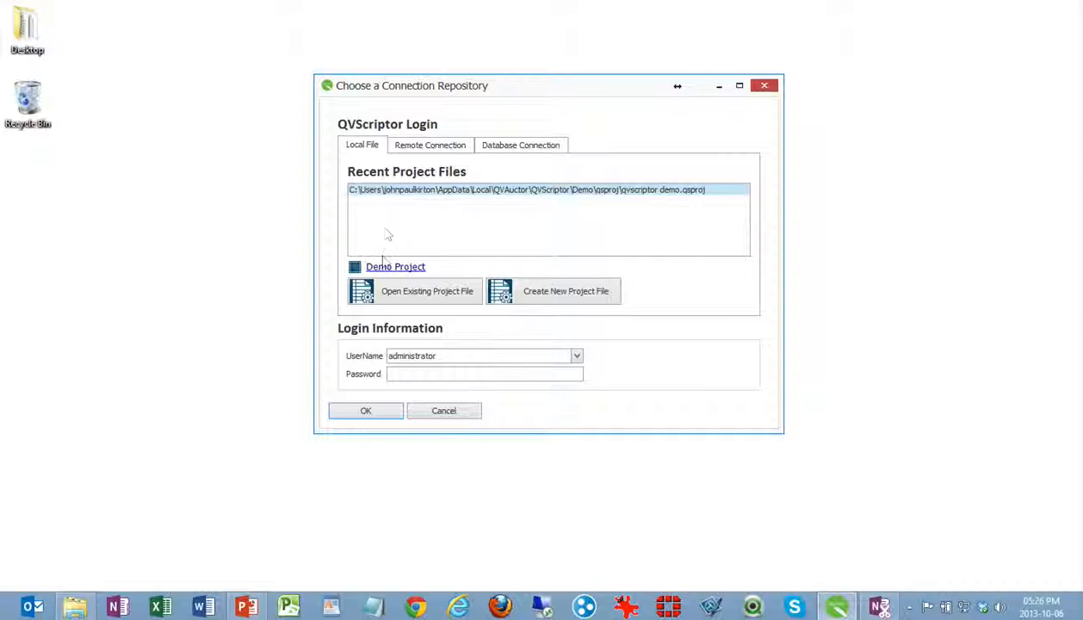
{"action": "left_click", "coordinate": [386, 267]}
{"action": "left_click", "coordinate": [371, 411]}
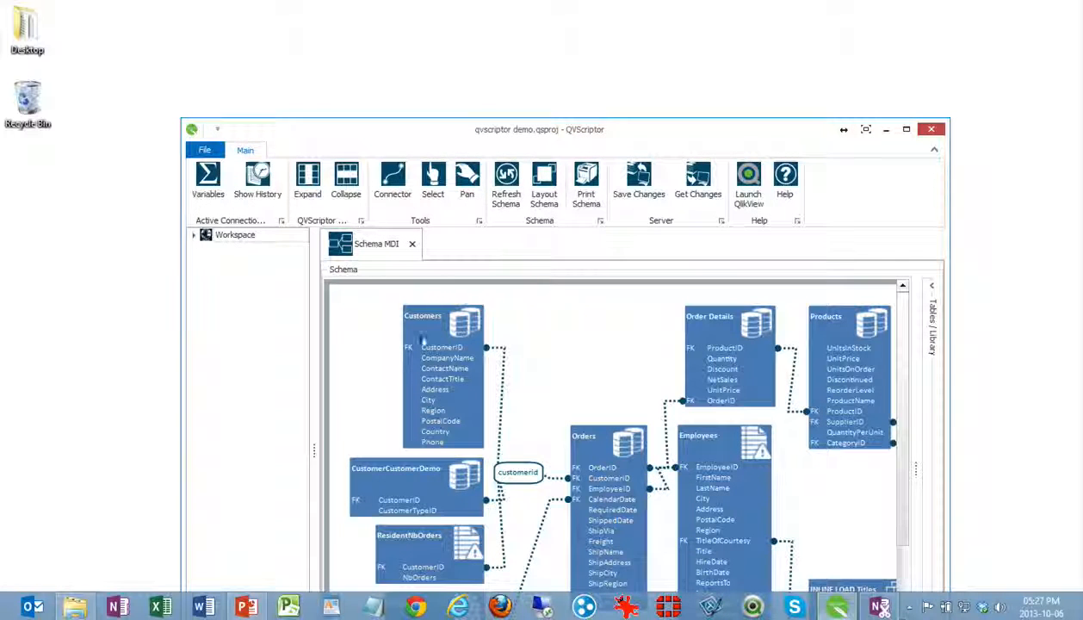
{"action": "double_click", "coordinate": [453, 129]}
{"action": "left_click", "coordinate": [223, 123]}
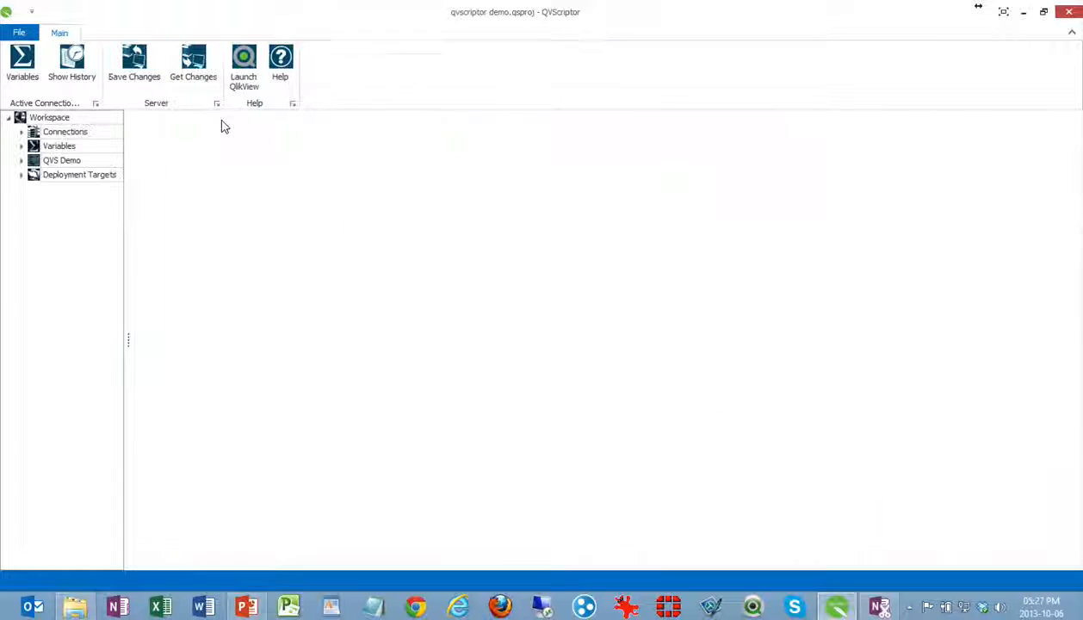
Open the project's administration window, group the users list by Type and expand the Group and User categories
{"action": "left_click", "coordinate": [9, 34]}
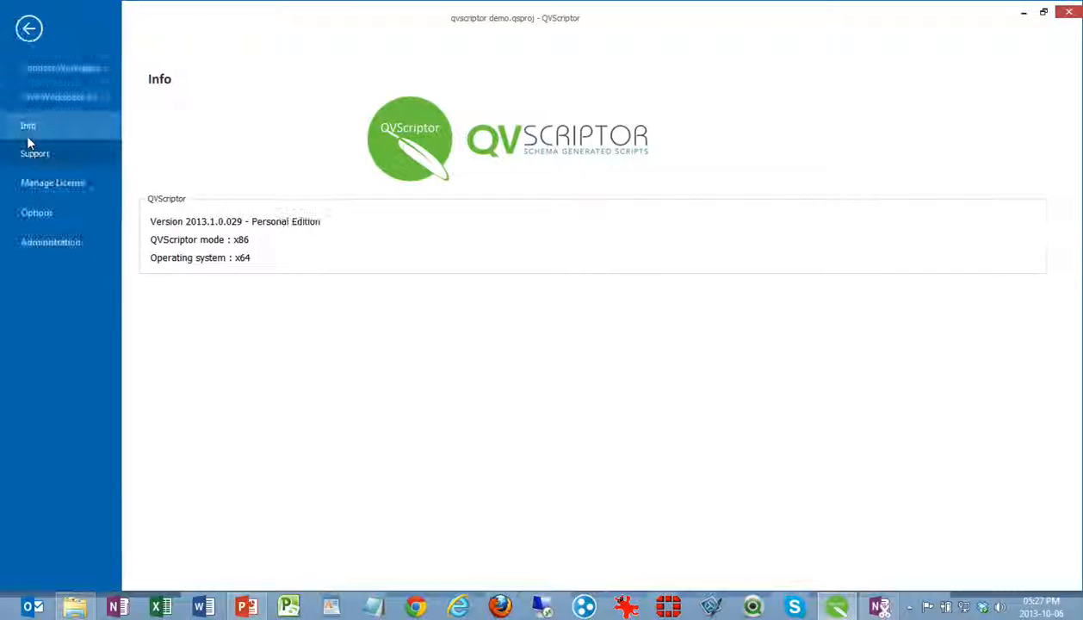
{"action": "left_click", "coordinate": [32, 238]}
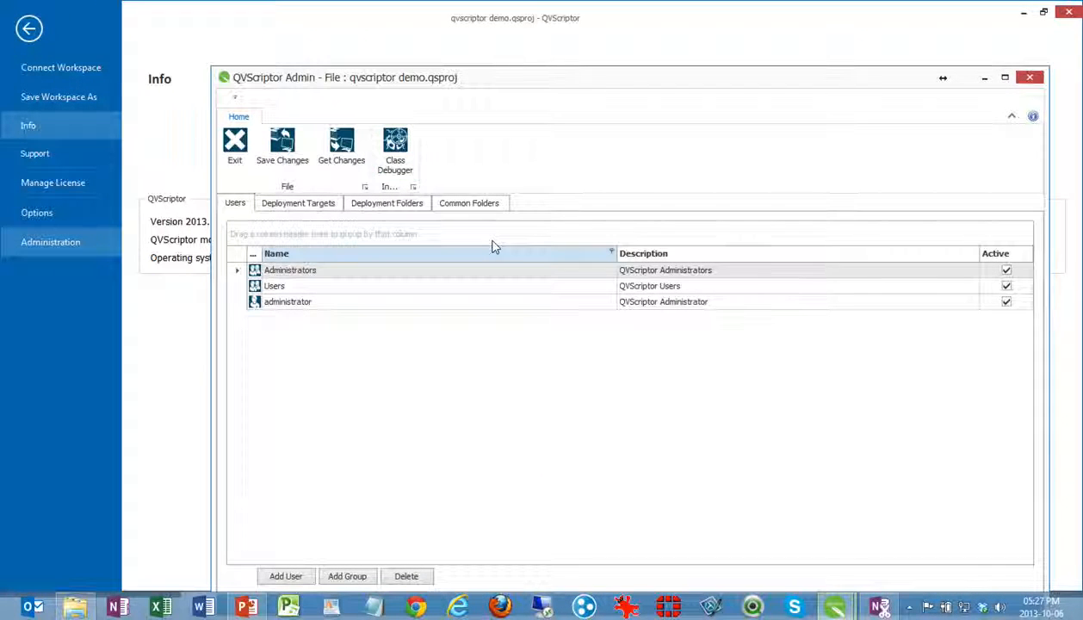
{"action": "mouse_move", "coordinate": [519, 75]}
{"action": "left_mouse_down"}
{"action": "mouse_move", "coordinate": [512, 201]}
{"action": "mouse_move", "coordinate": [499, 74]}
{"action": "left_mouse_up"}
{"action": "left_click_drag", "start_coordinate": [228, 255], "coordinate": [234, 229]}
{"action": "left_click", "coordinate": [235, 275]}
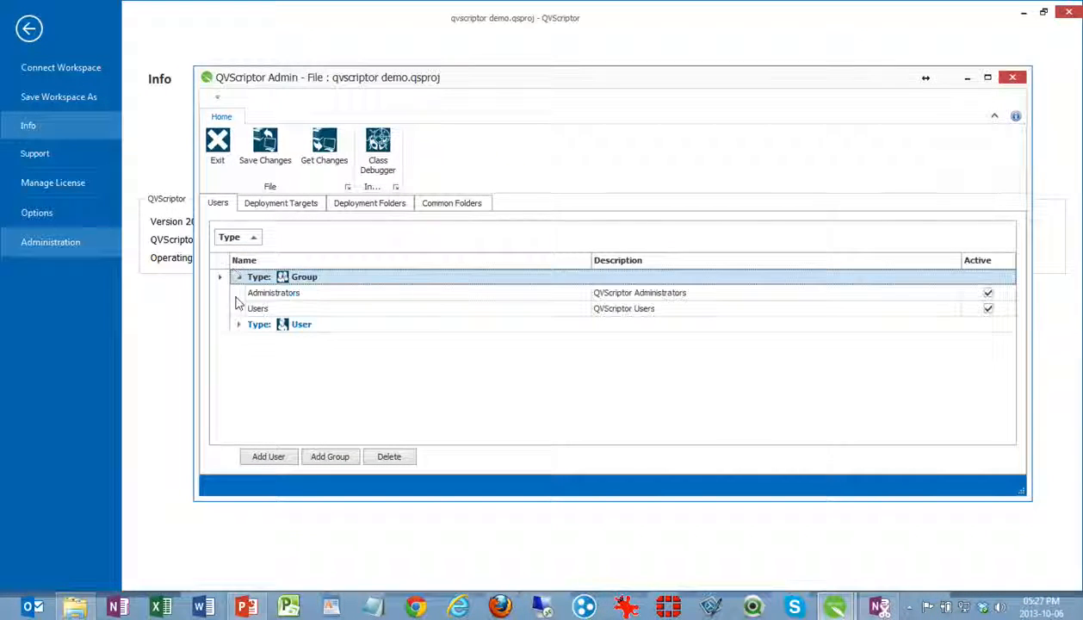
{"action": "left_click", "coordinate": [235, 323]}
{"action": "left_click", "coordinate": [235, 324]}
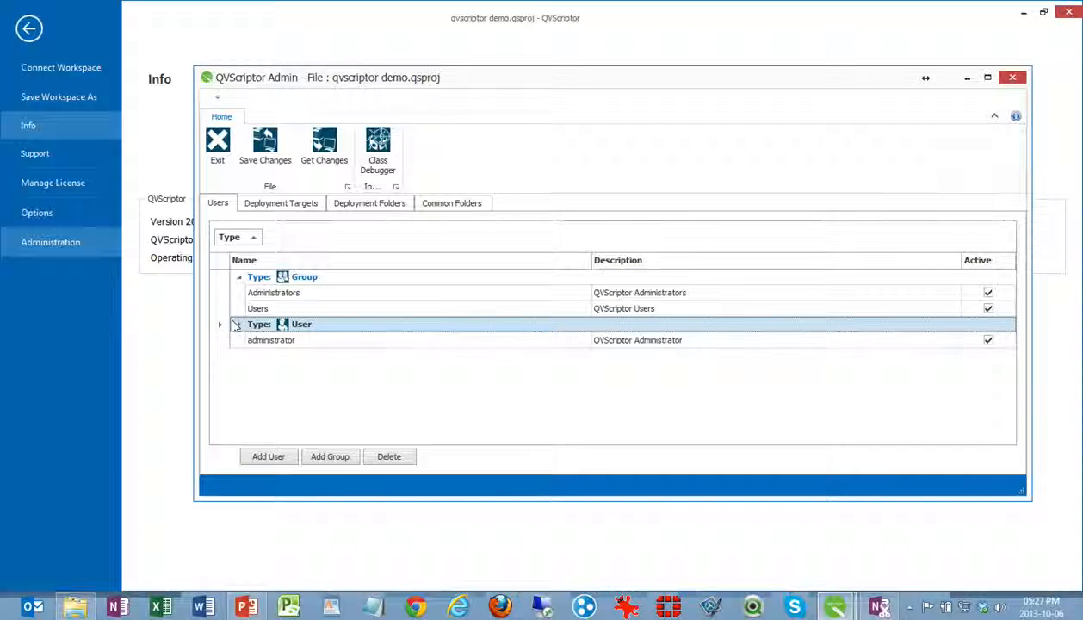
Review the properties and the member users of the Administrators group
{"action": "double_click", "coordinate": [303, 293]}
{"action": "left_click_drag", "start_coordinate": [252, 45], "coordinate": [563, 99]}
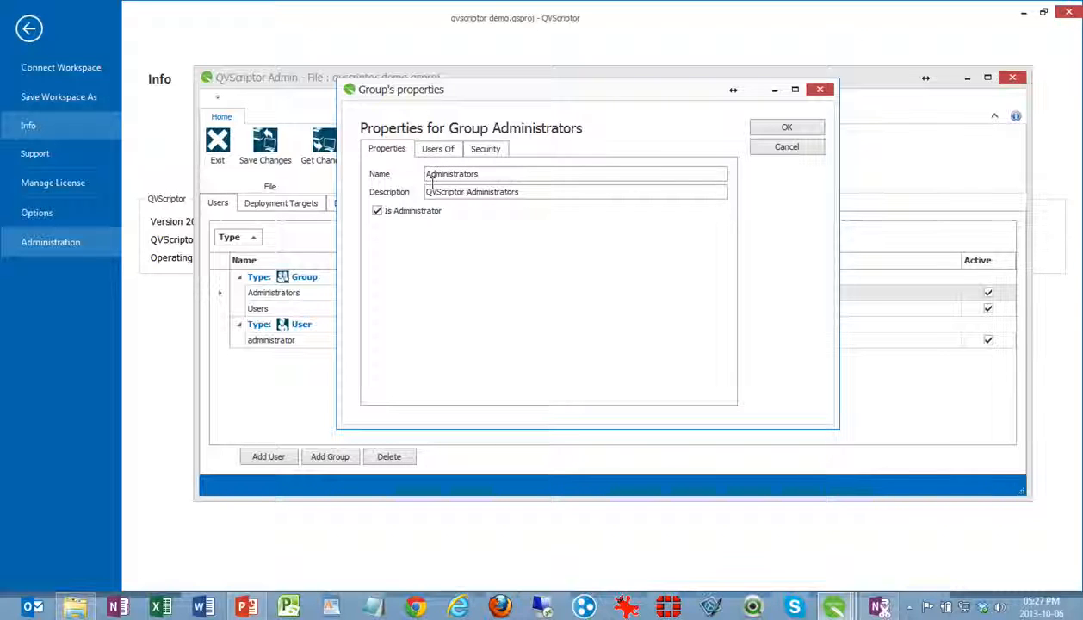
{"action": "left_click", "coordinate": [433, 150]}
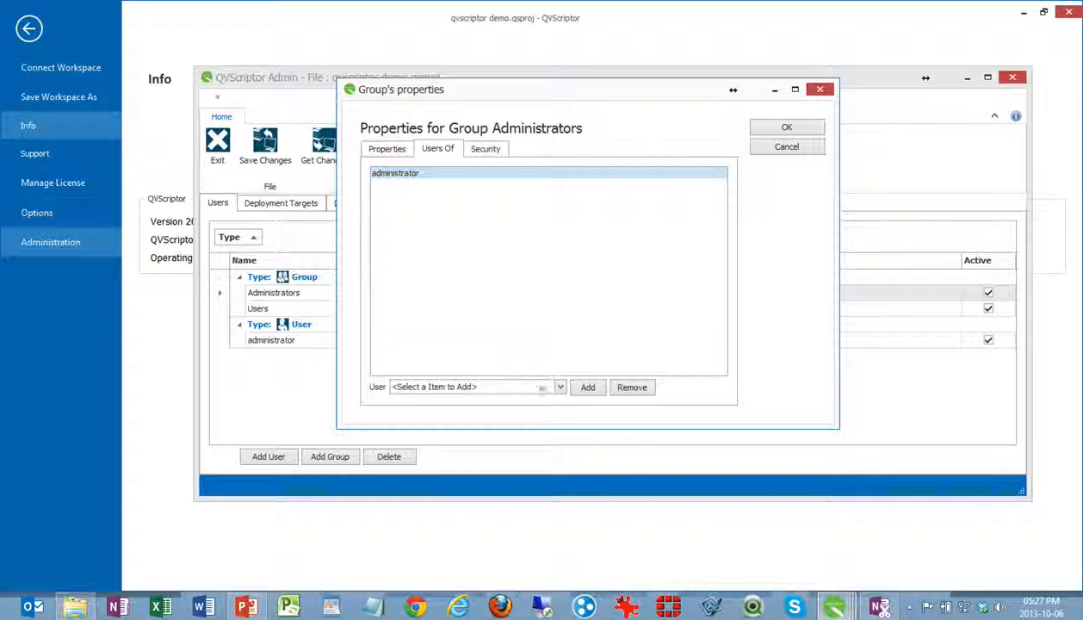
{"action": "left_click", "coordinate": [765, 128]}
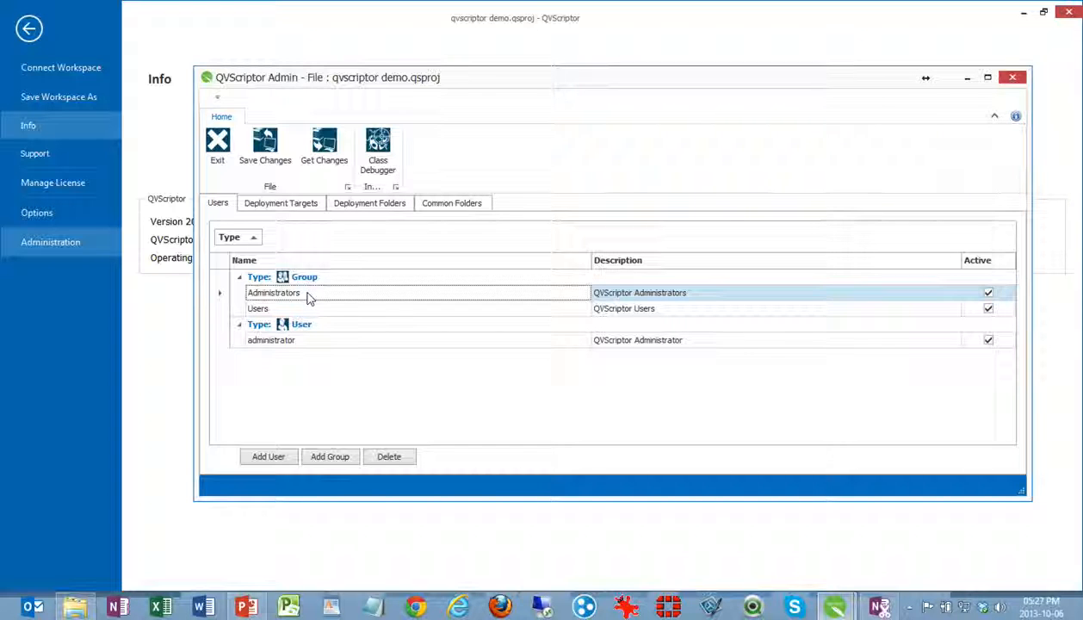
Review the logon properties and group memberships of the administrator user
{"action": "double_click", "coordinate": [290, 341]}
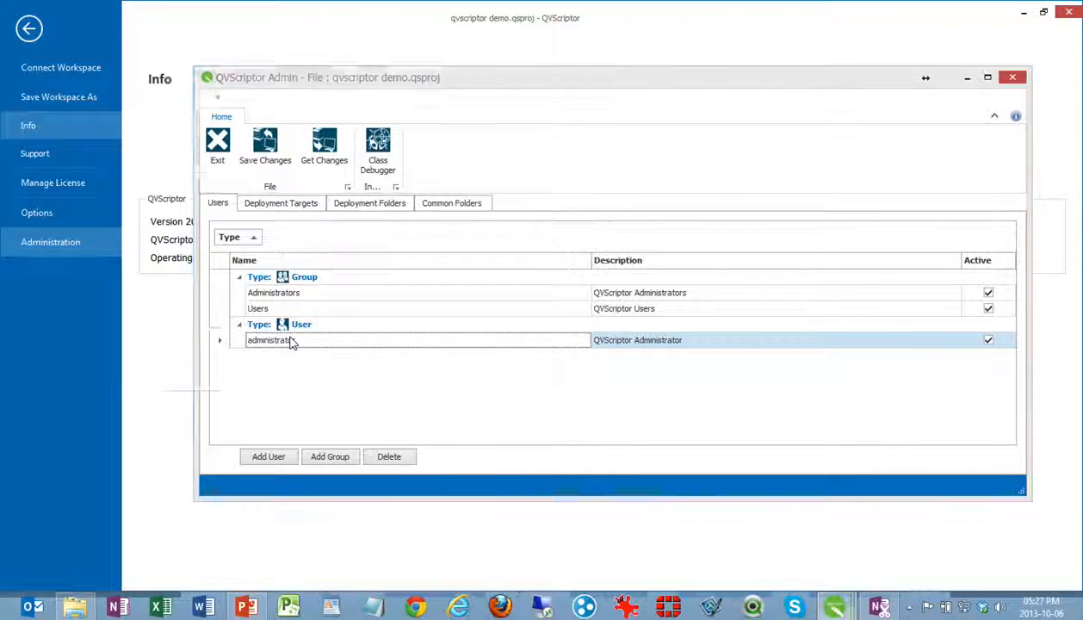
{"action": "left_click_drag", "start_coordinate": [262, 66], "coordinate": [502, 147]}
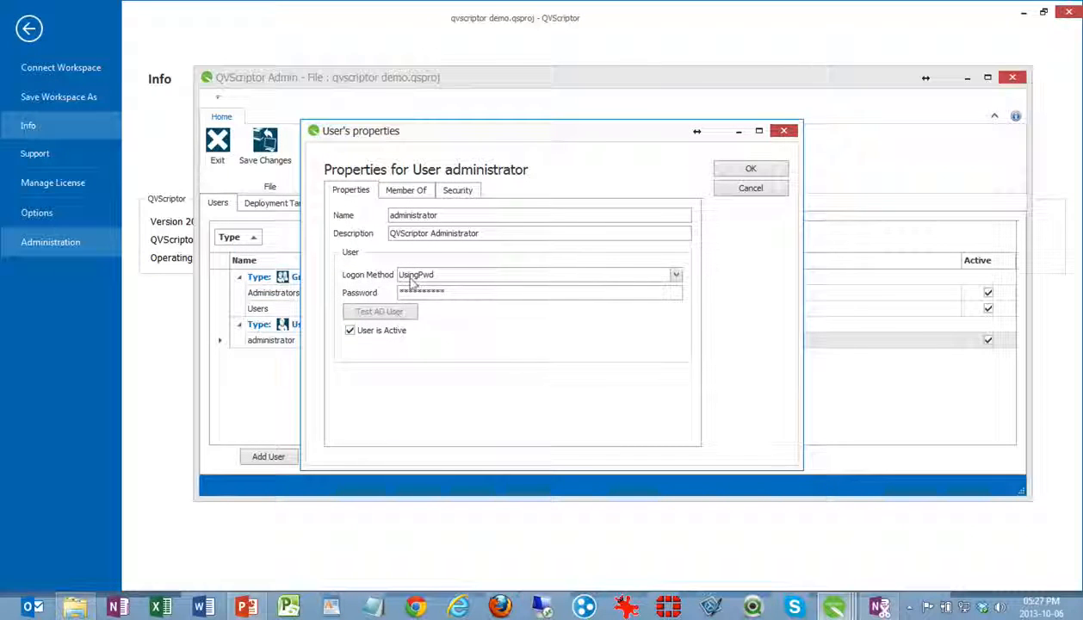
{"action": "left_click", "coordinate": [411, 191]}
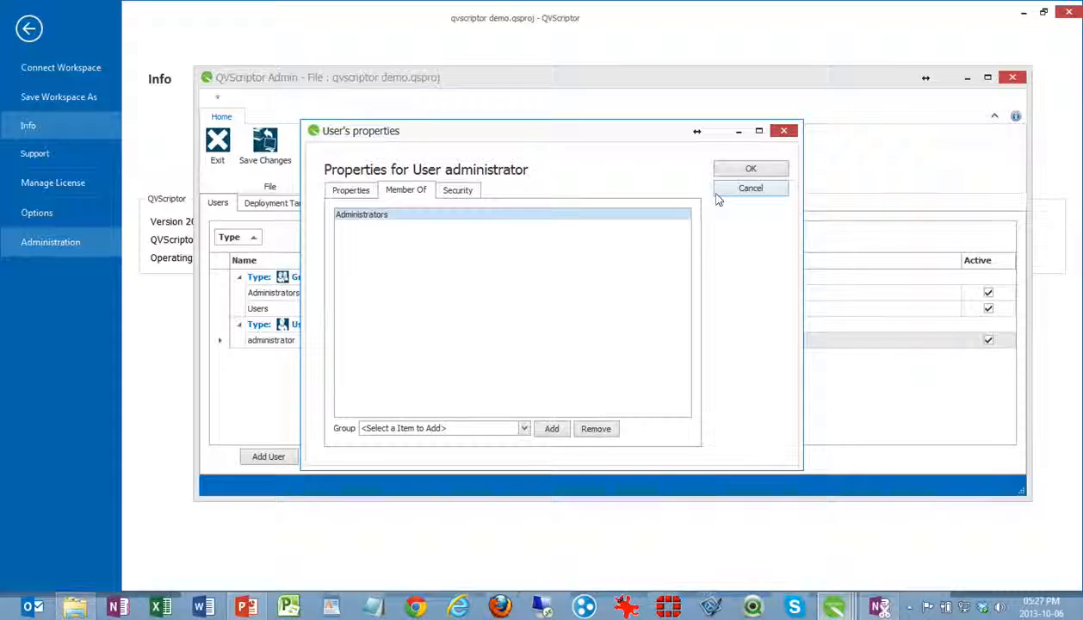
{"action": "left_click", "coordinate": [745, 169]}
Examine the settings and target URLs of the PROD and QA deployment targets
{"action": "left_click", "coordinate": [284, 203]}
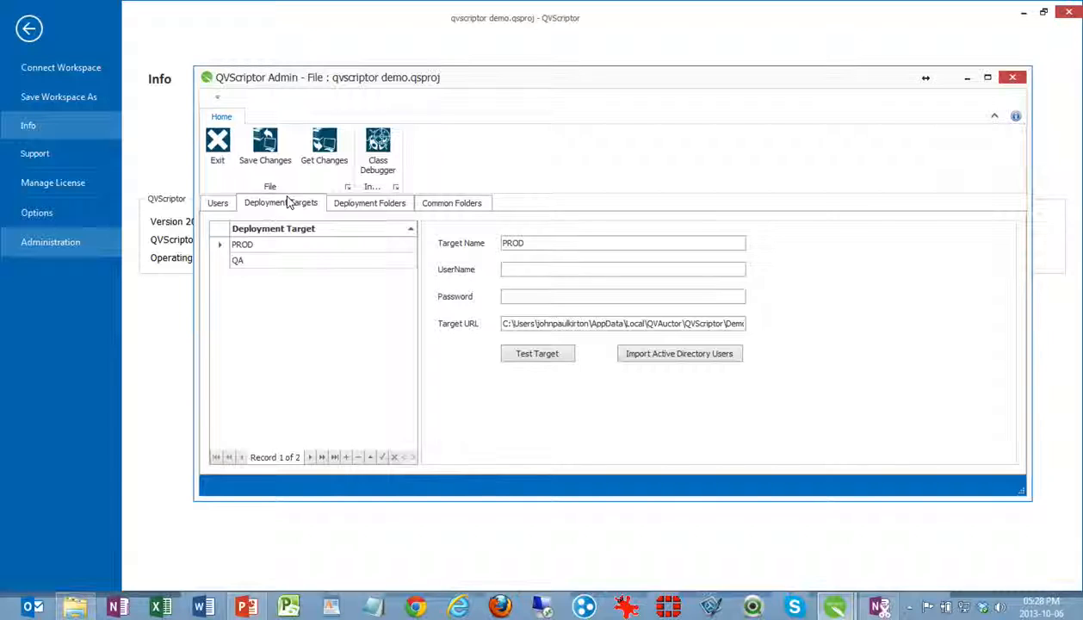
{"action": "left_click", "coordinate": [286, 243]}
{"action": "left_click", "coordinate": [281, 258]}
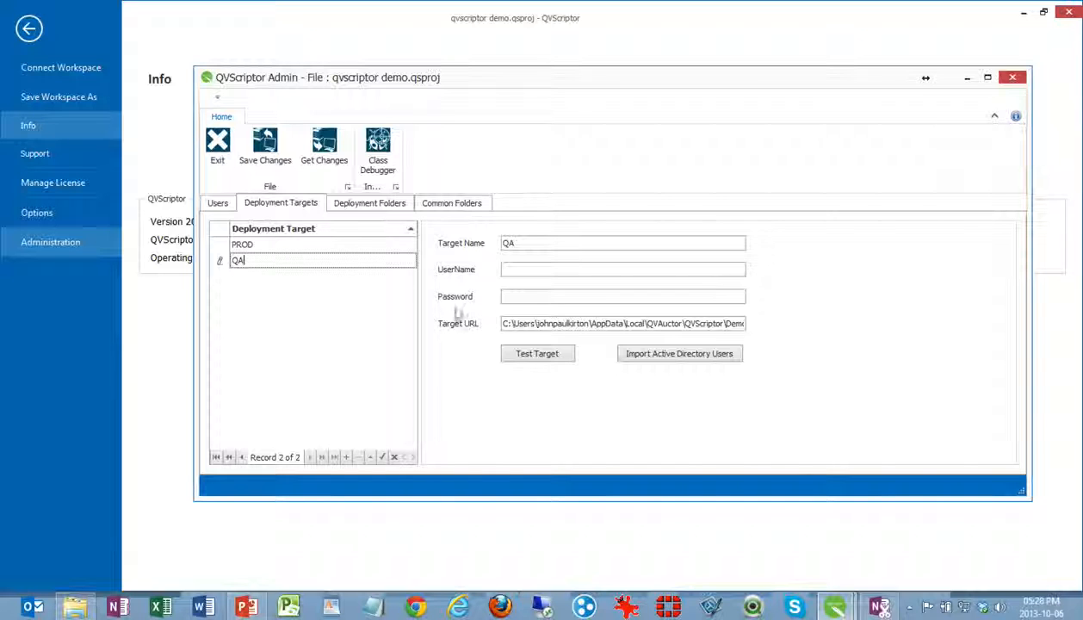
{"action": "left_click_drag", "start_coordinate": [542, 323], "coordinate": [587, 324]}
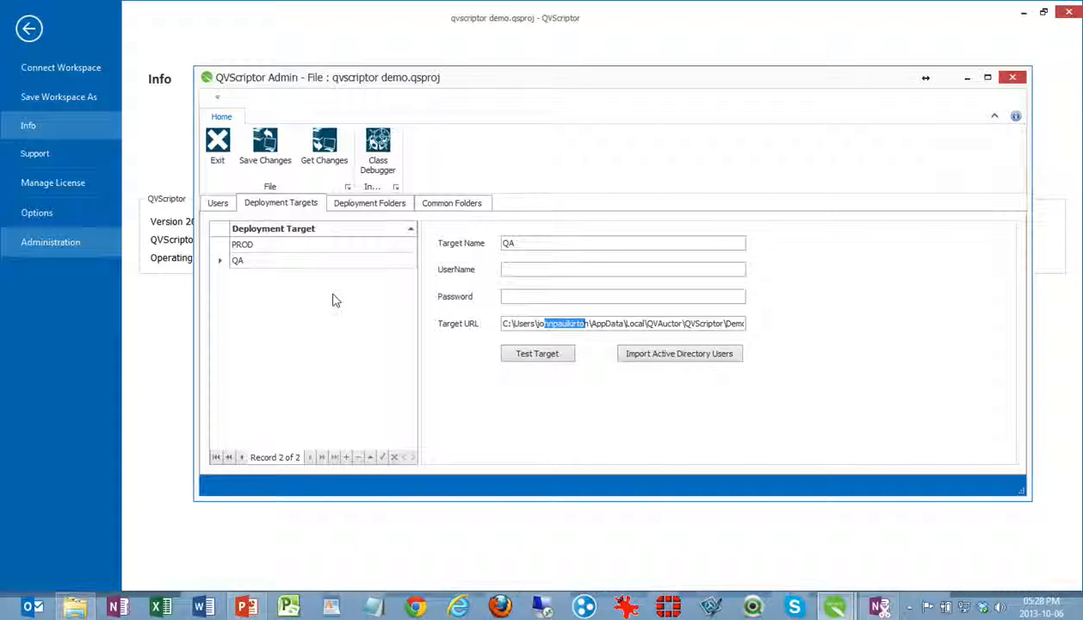
Add a deployment folder named Training and save the administration changes
{"action": "left_click", "coordinate": [368, 202]}
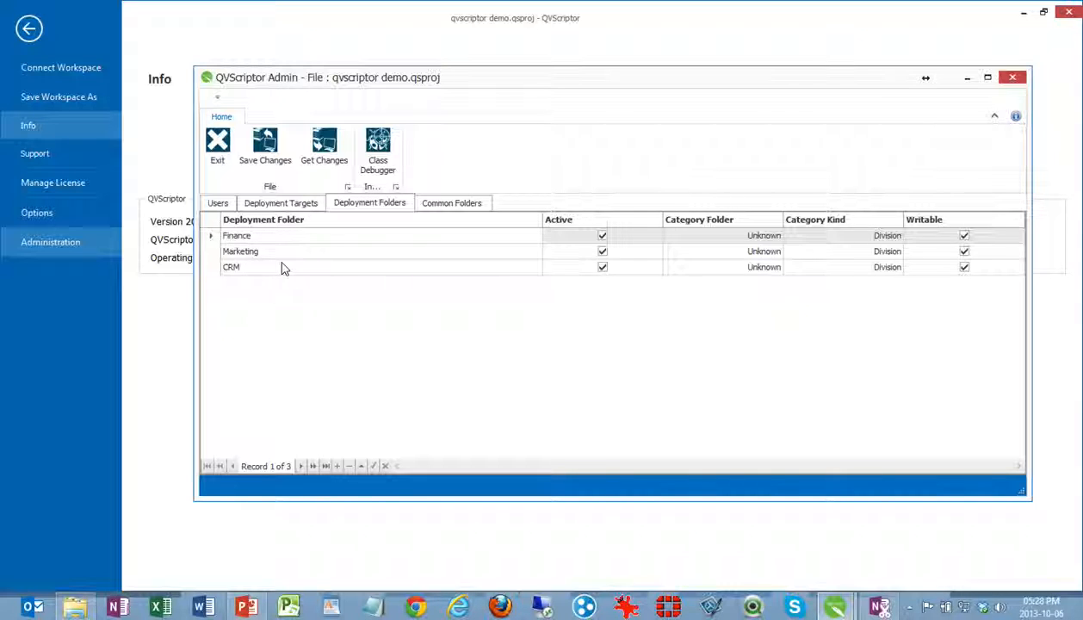
{"action": "left_click", "coordinate": [336, 465]}
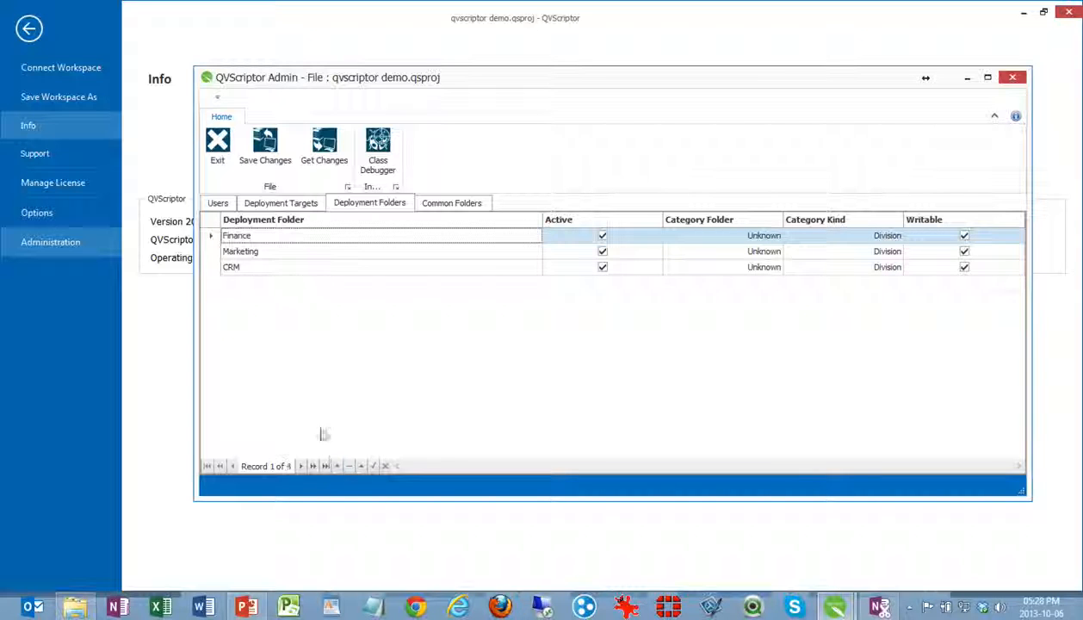
{"action": "left_click", "coordinate": [314, 284]}
{"action": "key", "text": "ctrl+a"}
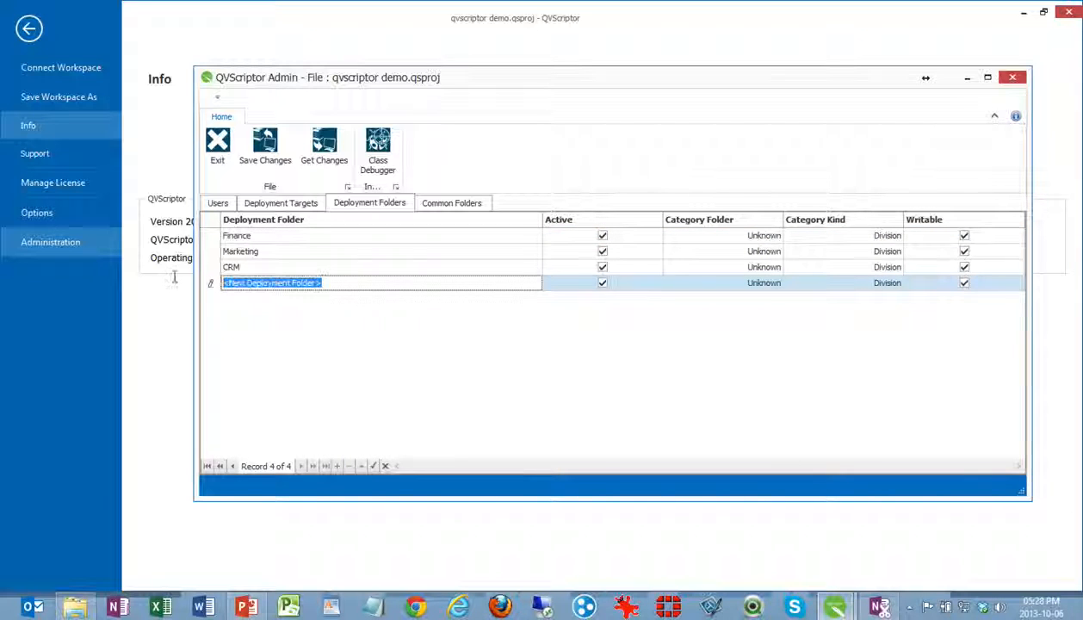
{"action": "type", "text": "Training"}
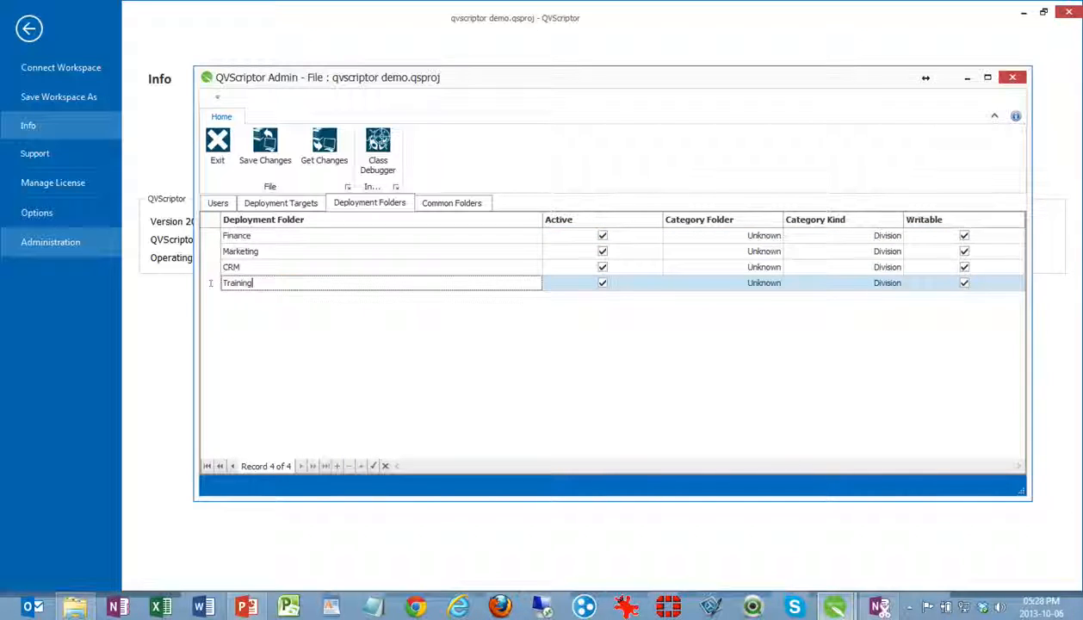
{"action": "key", "text": "Return"}
{"action": "left_click", "coordinate": [267, 148]}
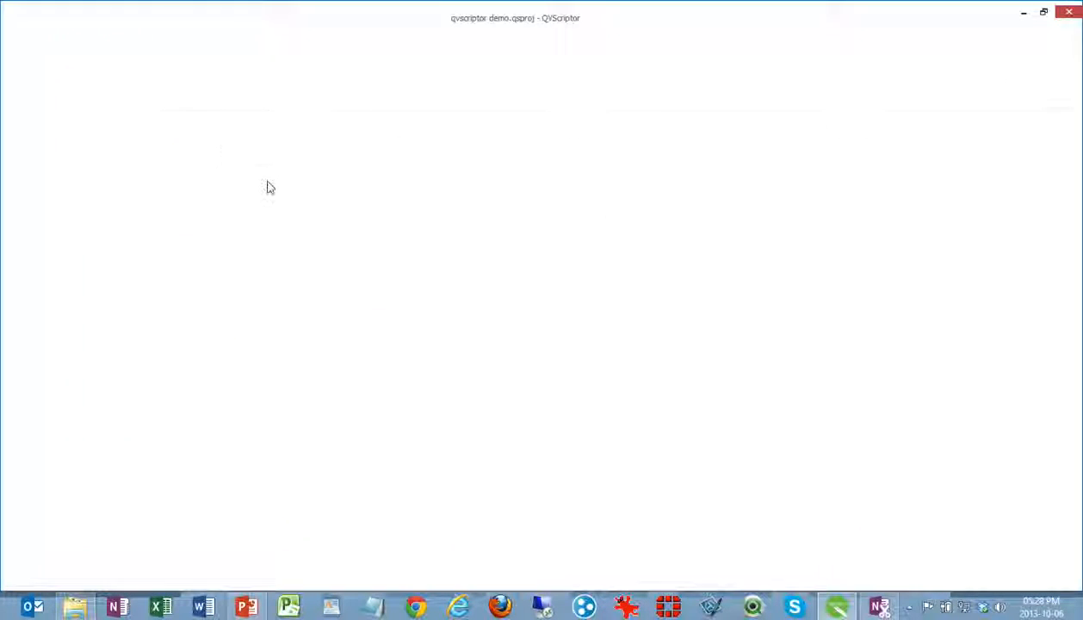
Widen the workspace tree and examine the connection definitions and the available types of new connections
{"action": "left_click_drag", "start_coordinate": [127, 241], "coordinate": [167, 235]}
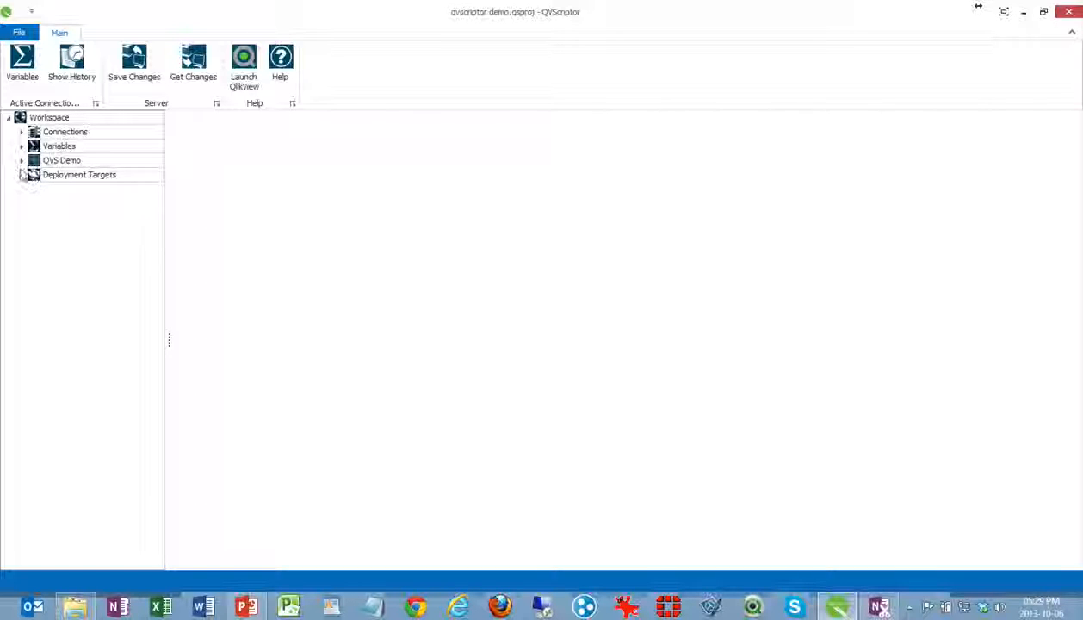
{"action": "right_click", "coordinate": [65, 132]}
{"action": "left_click", "coordinate": [96, 140]}
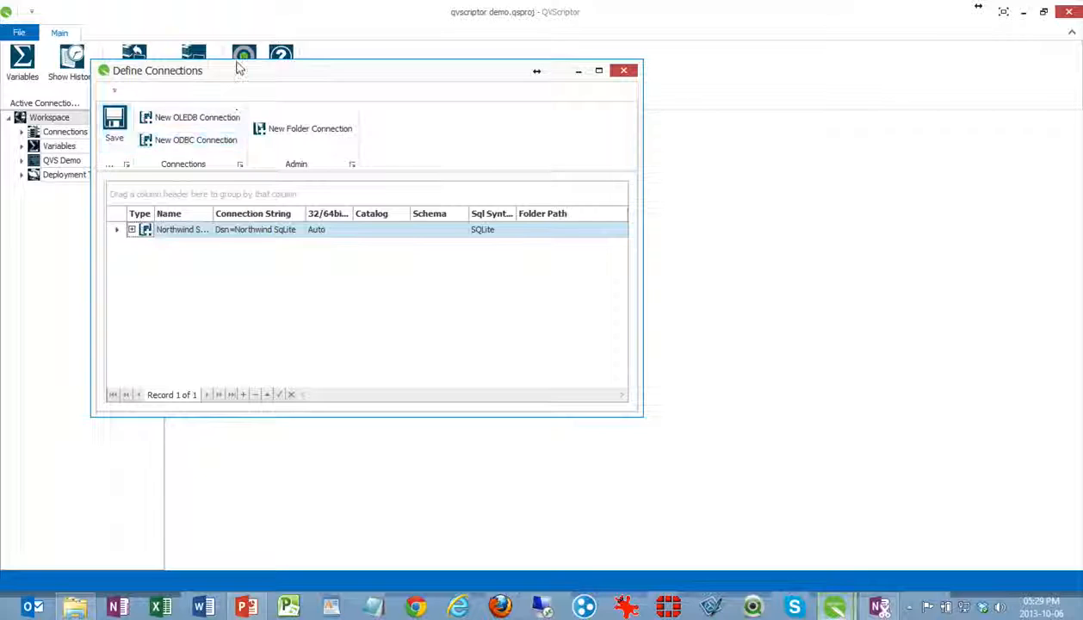
{"action": "left_click_drag", "start_coordinate": [239, 69], "coordinate": [413, 149]}
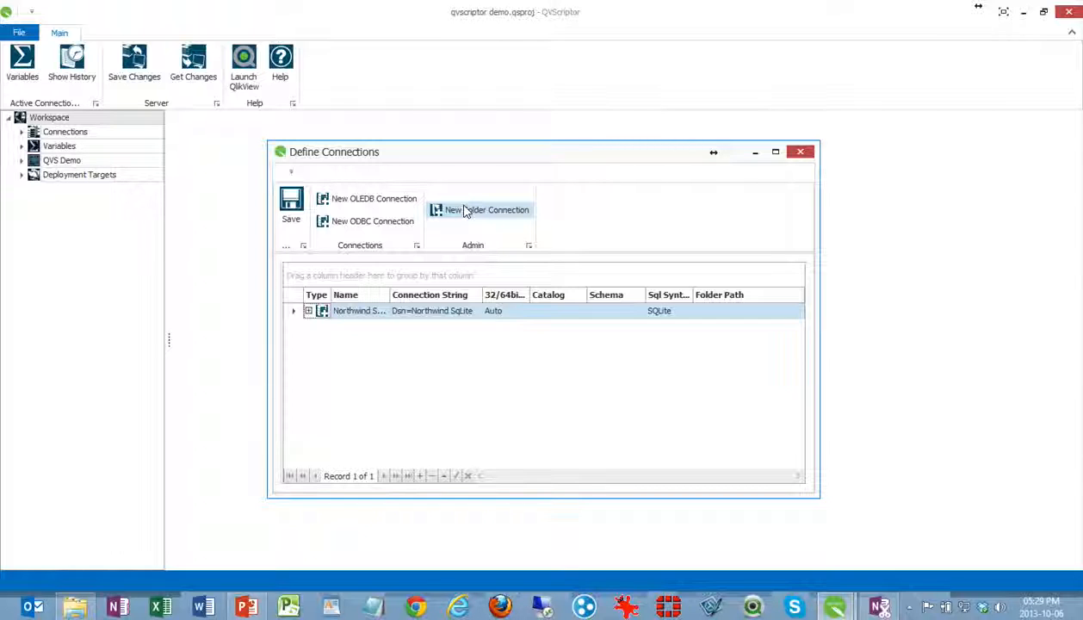
{"action": "left_click", "coordinate": [800, 151]}
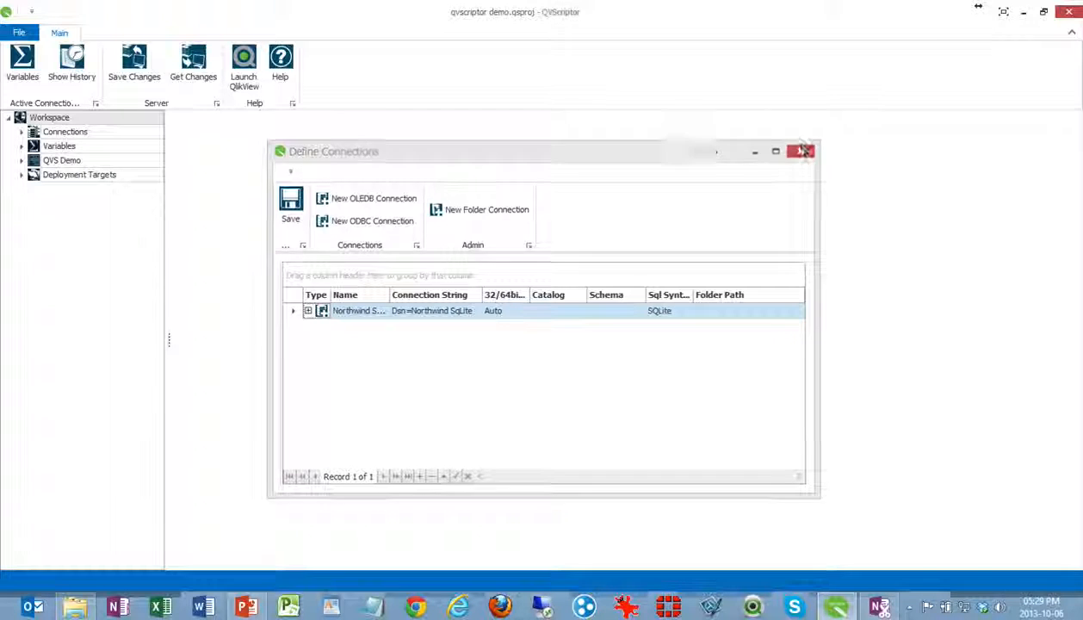
Check the workspace variables and open the Main schema of QVS Demo with its tables listed in the tree
{"action": "left_click", "coordinate": [16, 145]}
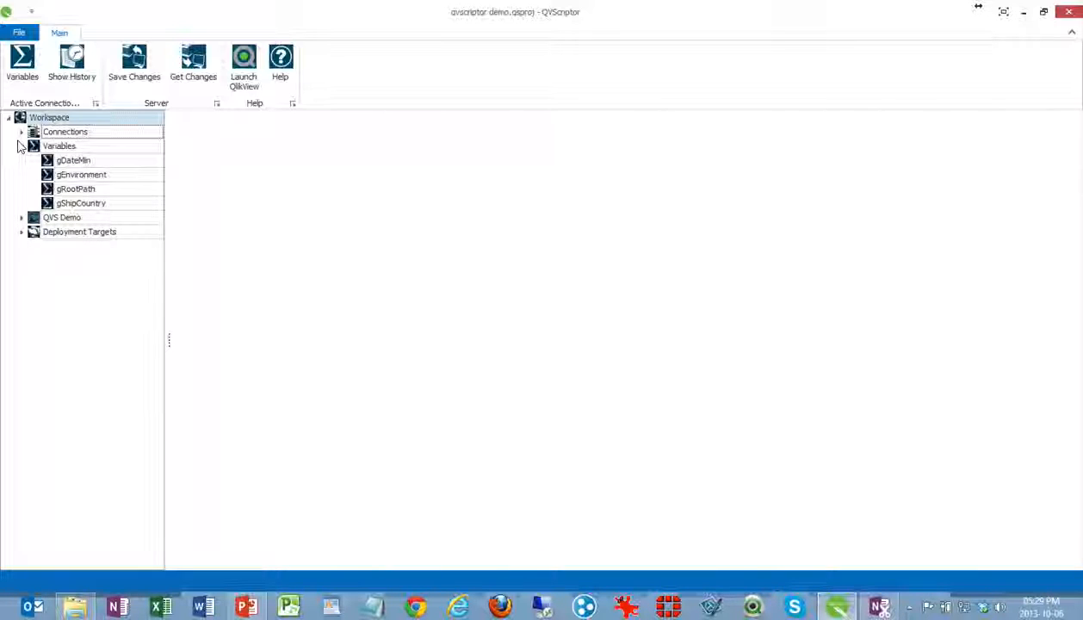
{"action": "left_click", "coordinate": [19, 146]}
{"action": "left_click", "coordinate": [16, 160]}
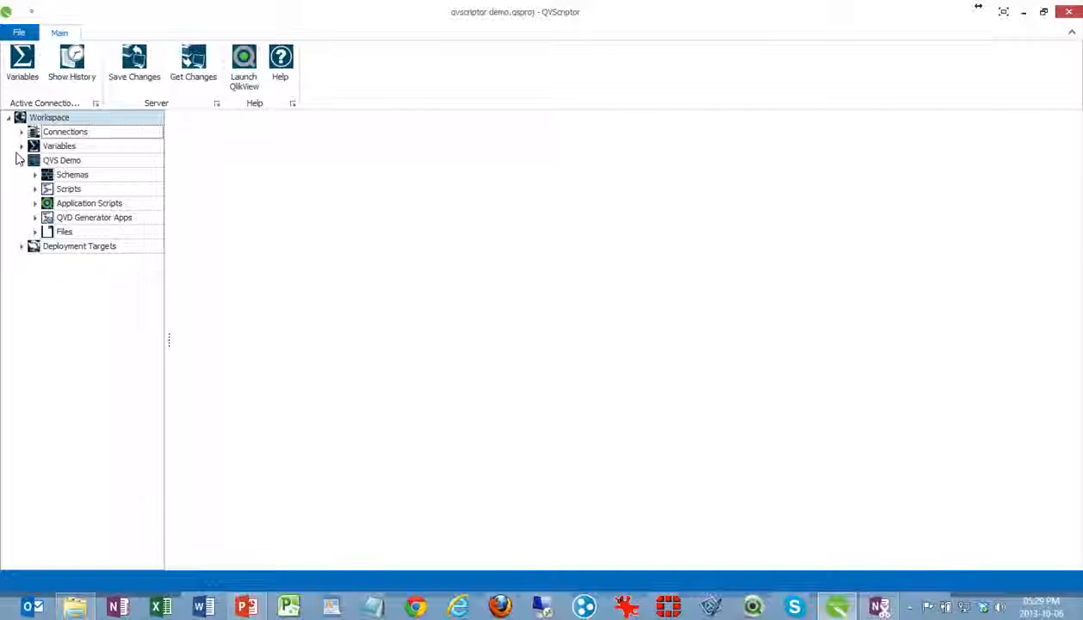
{"action": "left_click", "coordinate": [32, 174]}
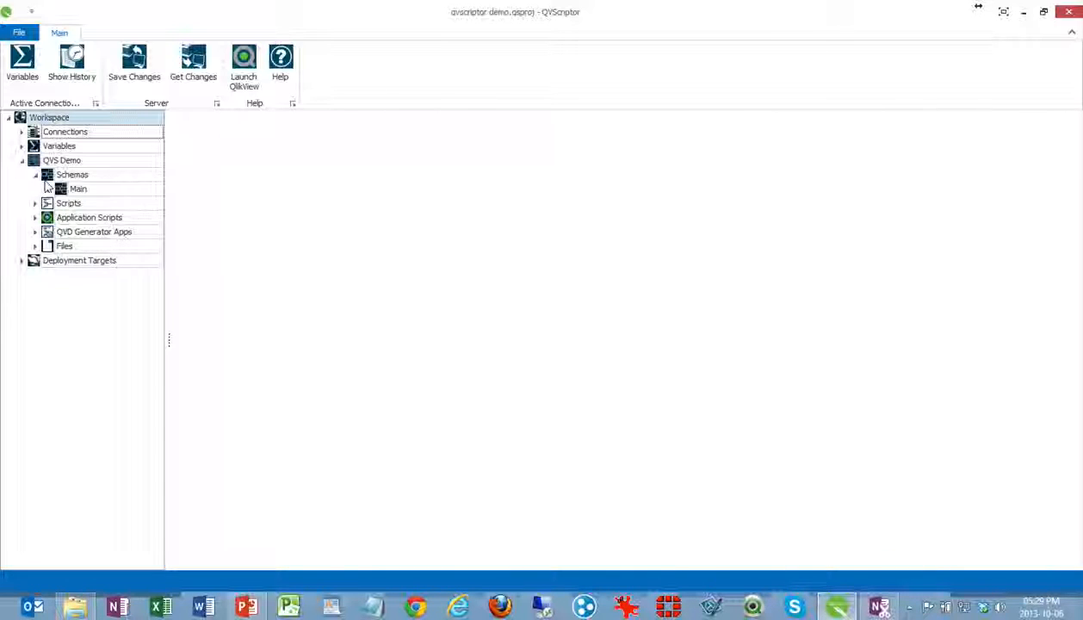
{"action": "left_click", "coordinate": [49, 189]}
{"action": "left_click", "coordinate": [95, 188]}
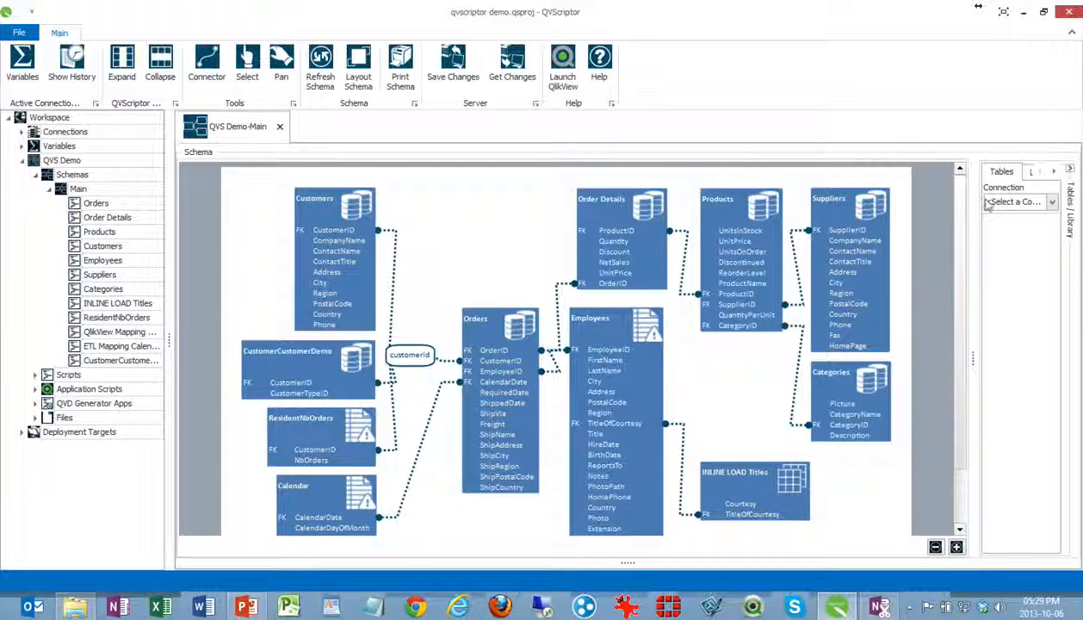
Select the Northwind SQLite connection for the schema's table list and expand its tables and views
{"action": "left_click_drag", "start_coordinate": [974, 209], "coordinate": [938, 209]}
{"action": "left_click", "coordinate": [960, 202]}
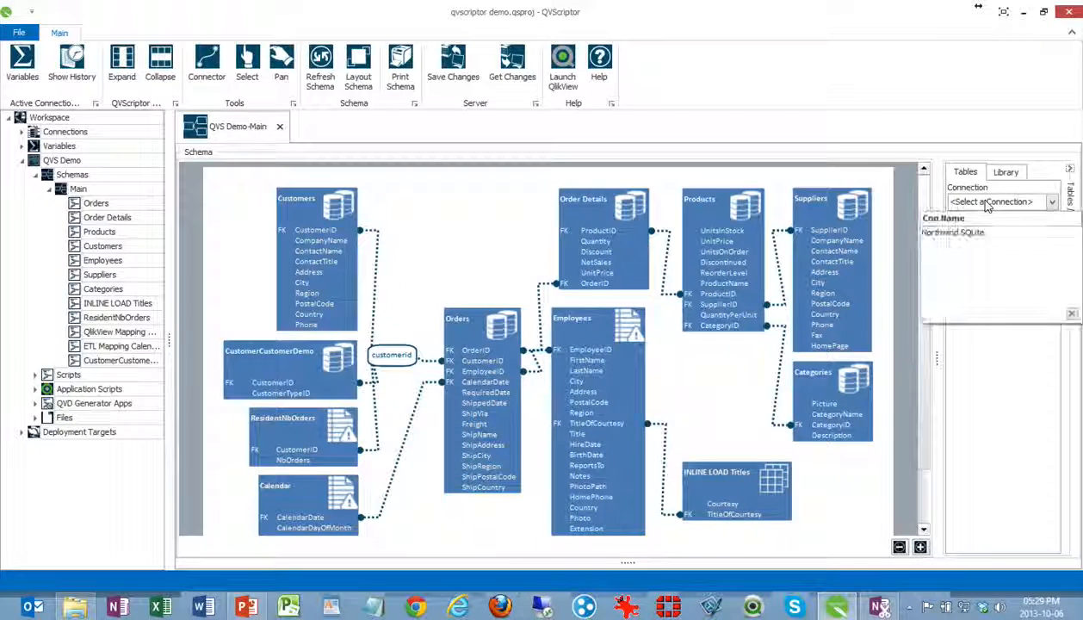
{"action": "left_click", "coordinate": [950, 232]}
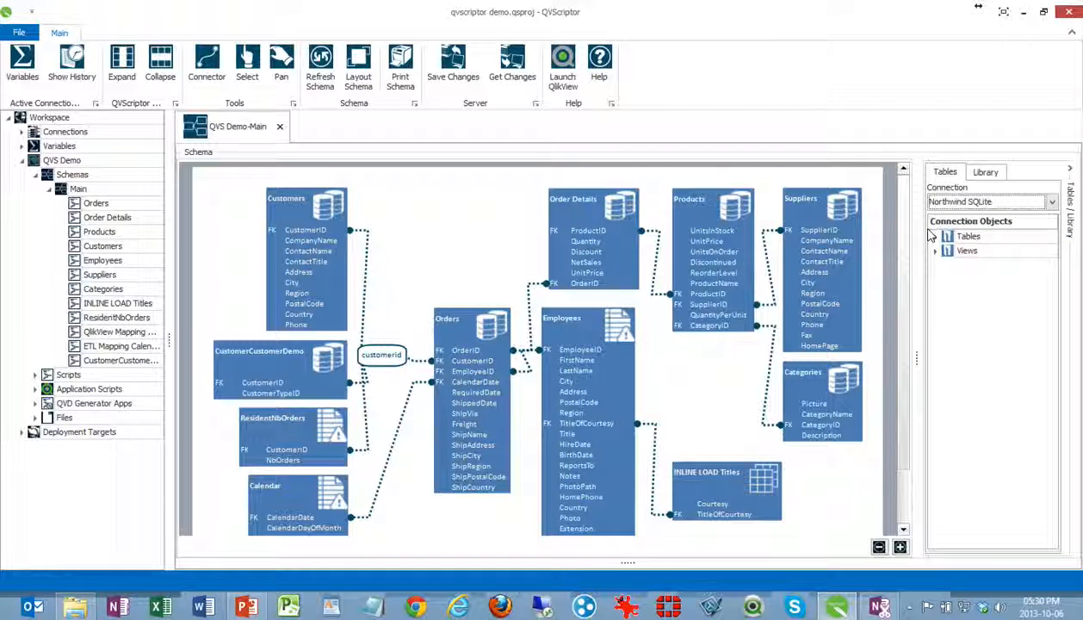
{"action": "left_click", "coordinate": [935, 236]}
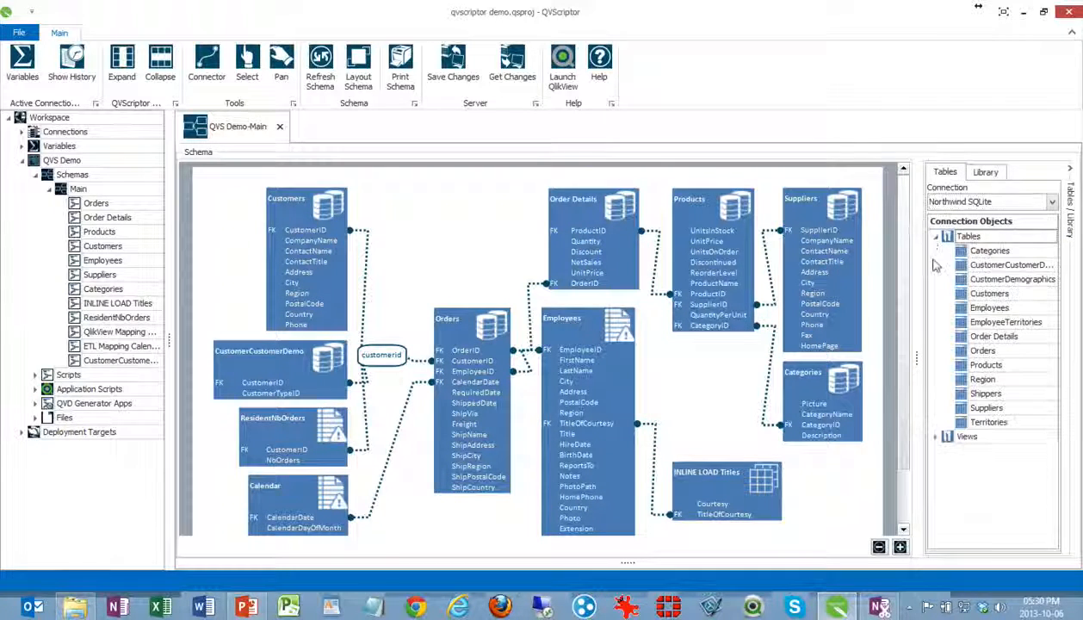
{"action": "left_click", "coordinate": [936, 436]}
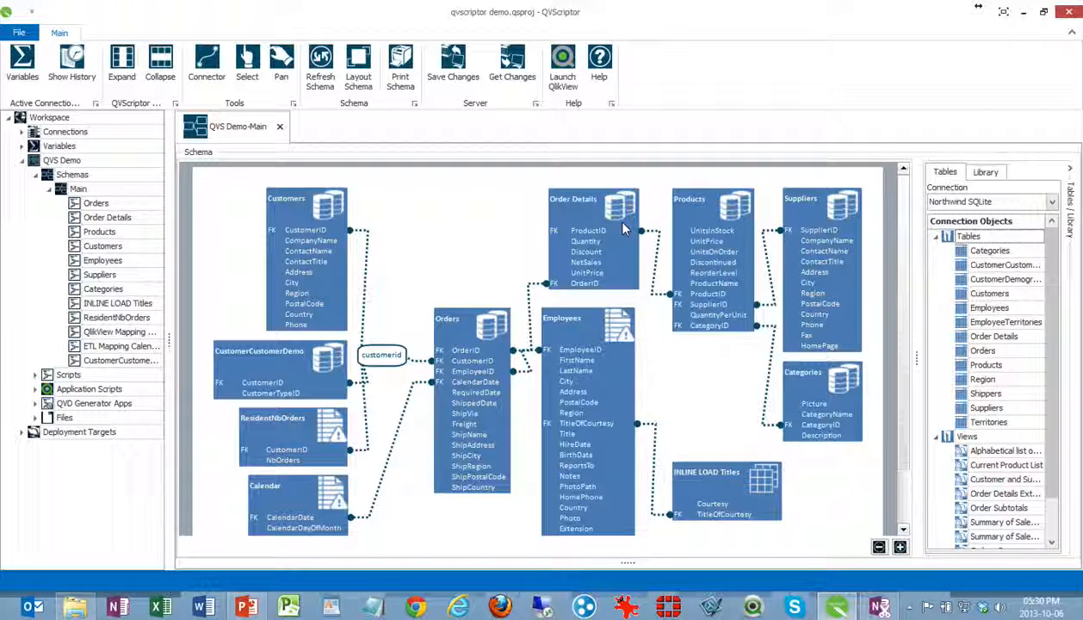
Show the script object library for the schema and try out its QlikView script object on the diagram
{"action": "left_click", "coordinate": [985, 171]}
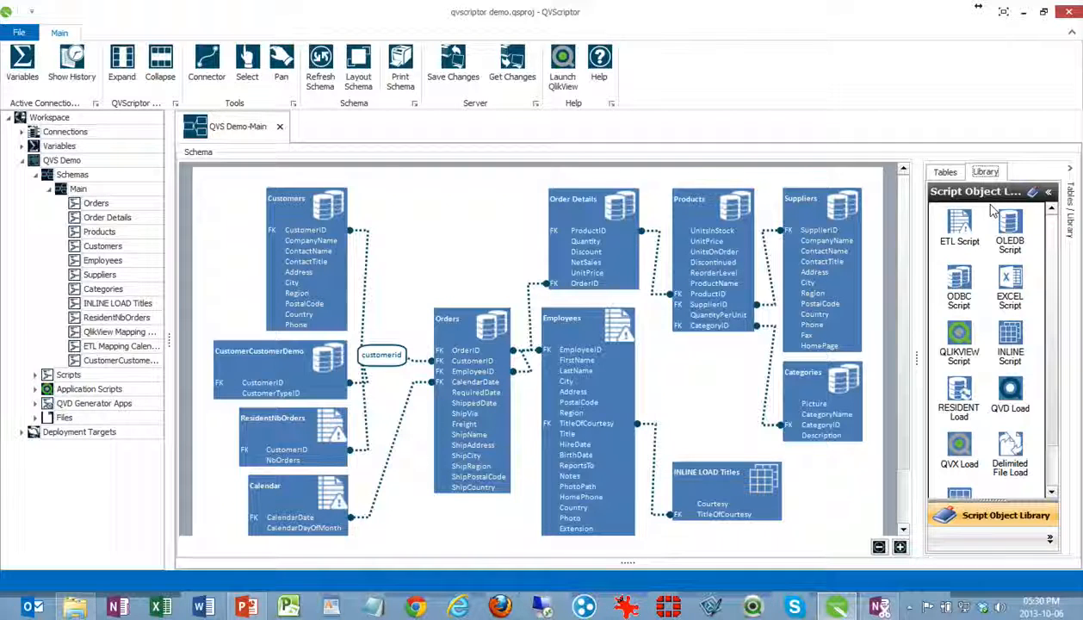
{"action": "left_click_drag", "start_coordinate": [958, 337], "coordinate": [296, 263]}
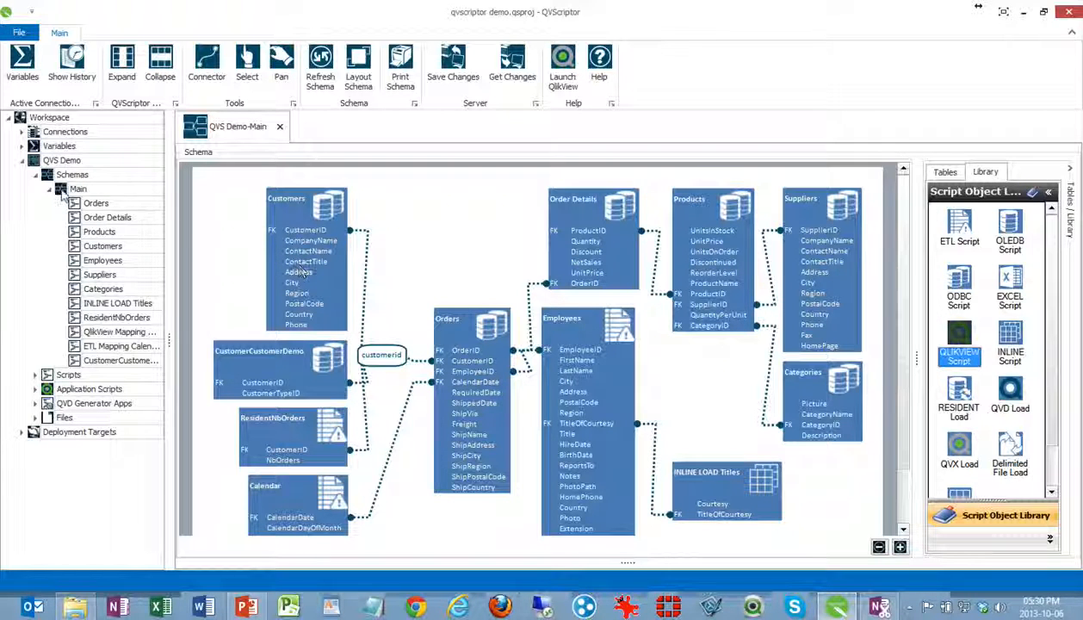
Browse the scripts, application scripts and file folders of QVS Demo, plus the workspace's deployment targets
{"action": "left_click", "coordinate": [33, 174]}
{"action": "left_click", "coordinate": [32, 189]}
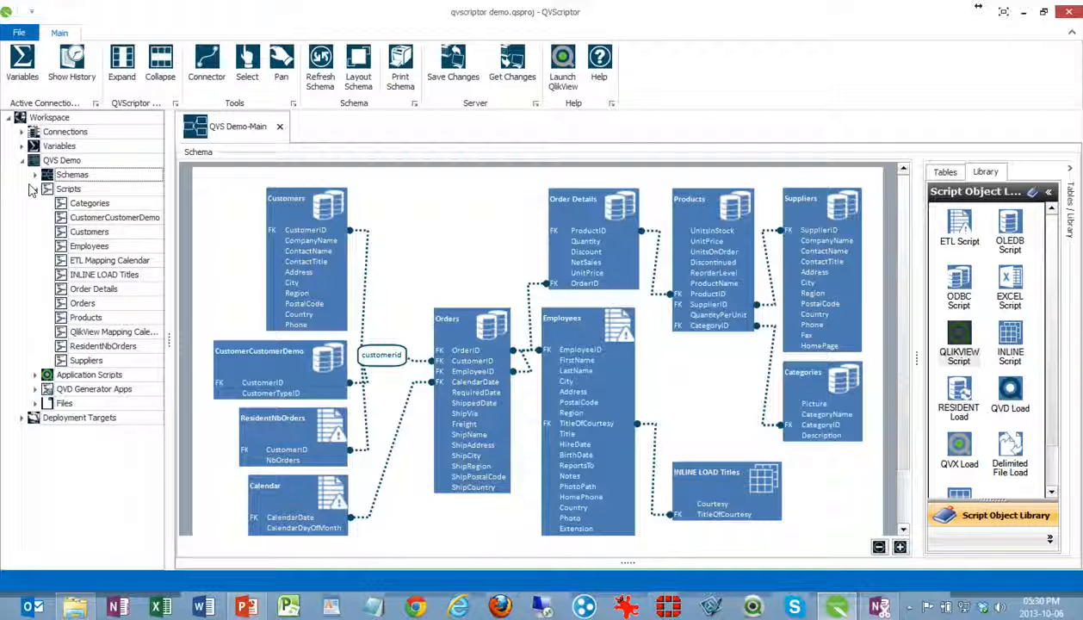
{"action": "left_click", "coordinate": [35, 189]}
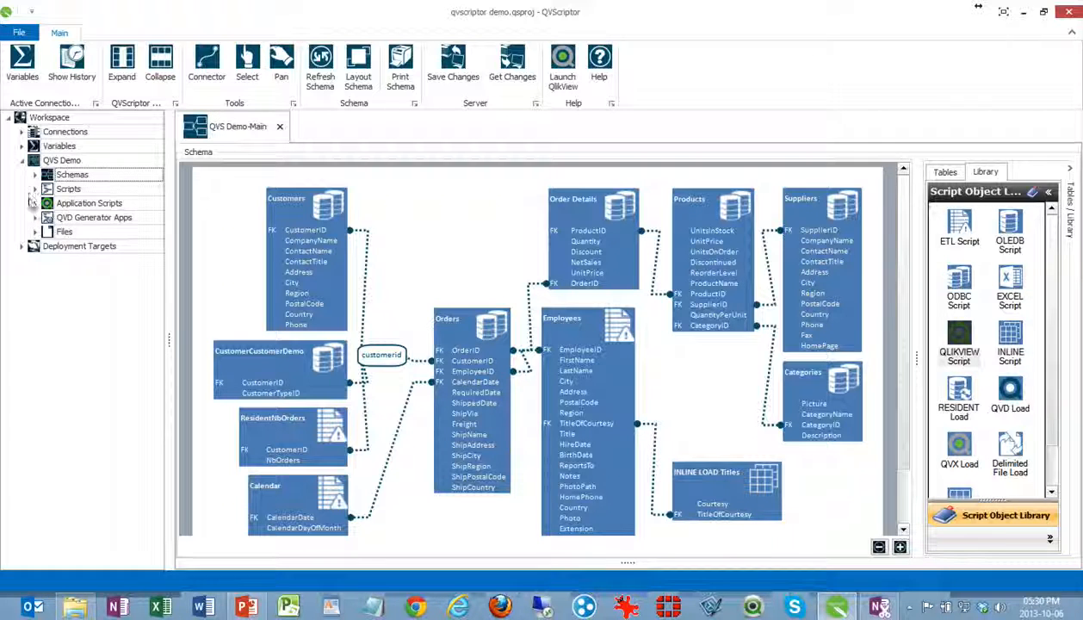
{"action": "left_click", "coordinate": [35, 203]}
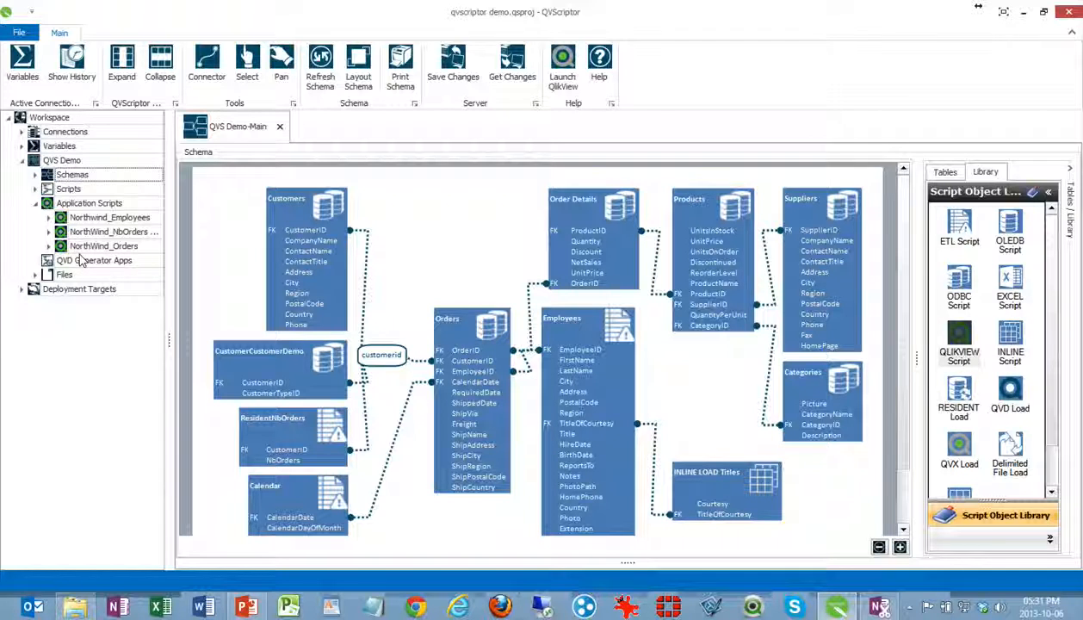
{"action": "left_click", "coordinate": [35, 275]}
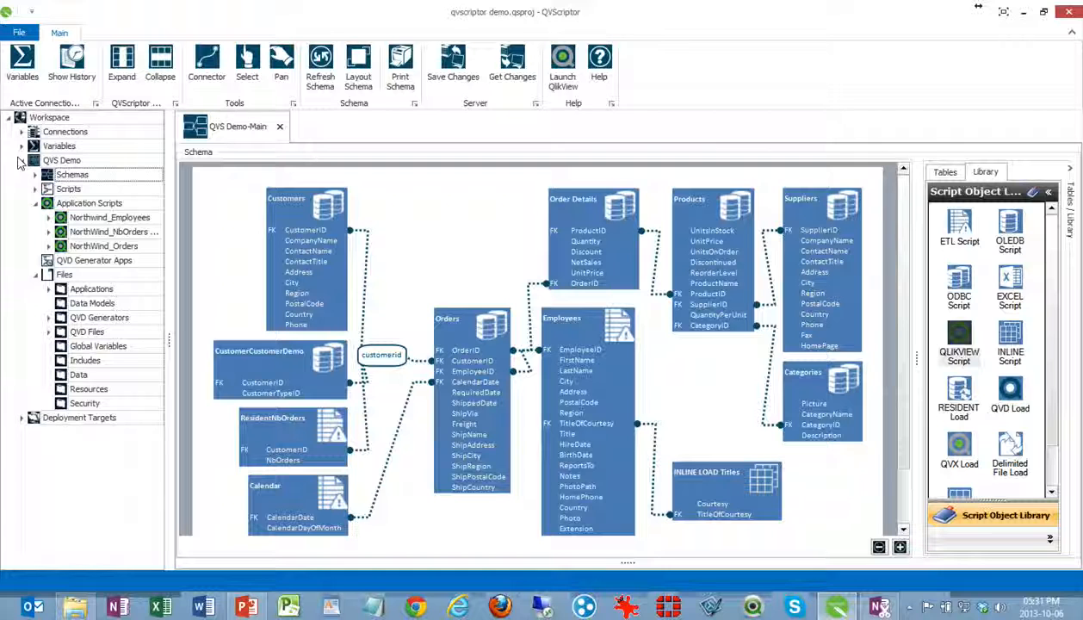
{"action": "left_click", "coordinate": [23, 418]}
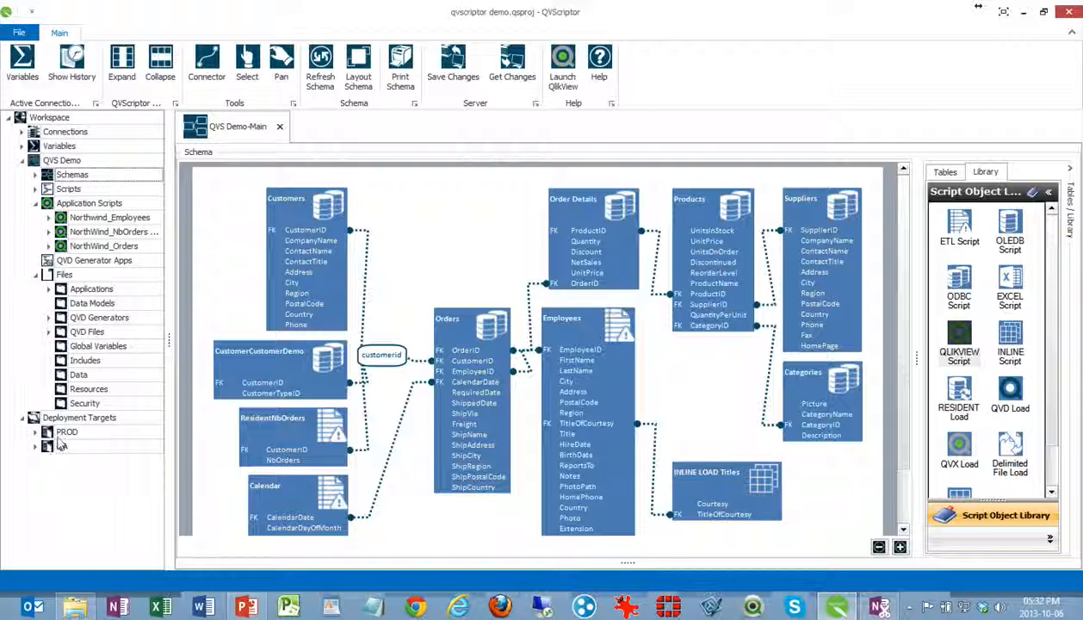
Expand Main's table list, add a new schema to QVS Demo and name it Overview
{"action": "left_click", "coordinate": [35, 173]}
{"action": "left_click", "coordinate": [49, 188]}
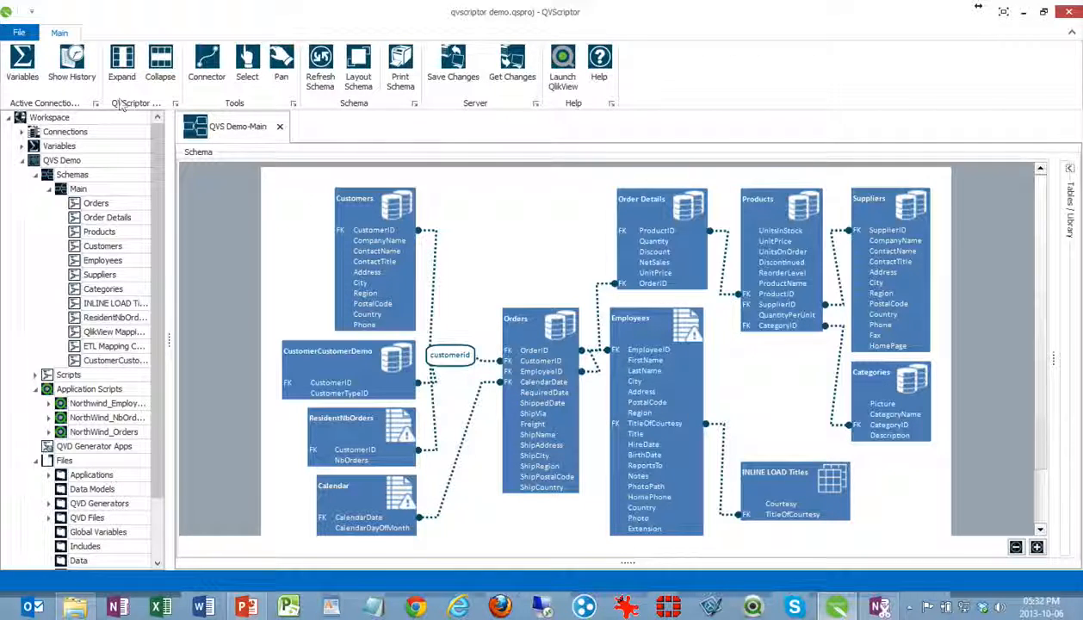
{"action": "right_click", "coordinate": [77, 188]}
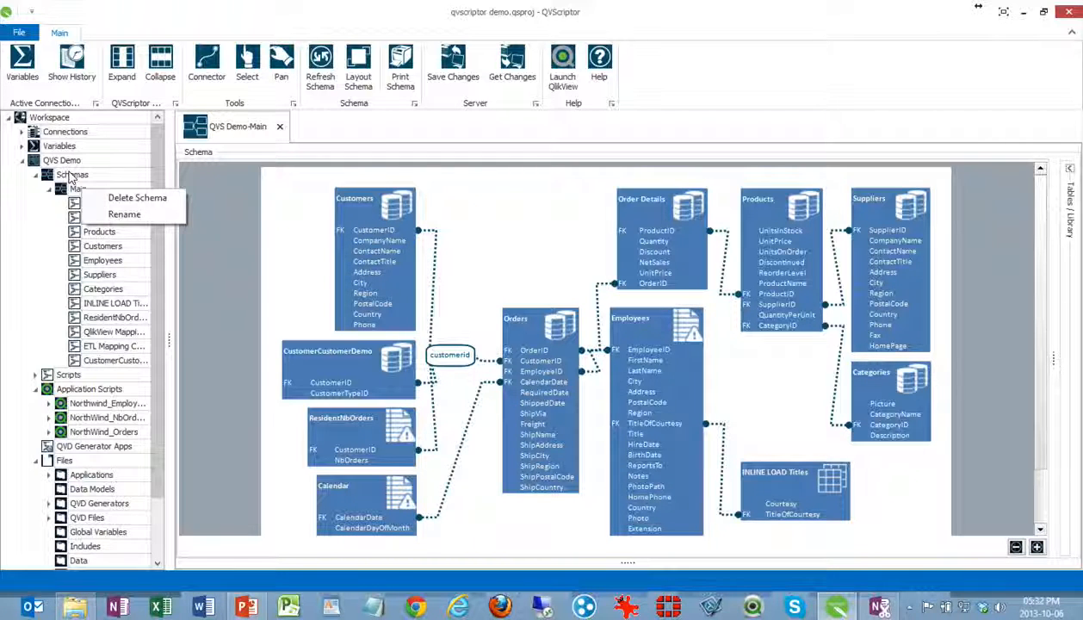
{"action": "right_click", "coordinate": [71, 174]}
{"action": "left_click", "coordinate": [96, 182]}
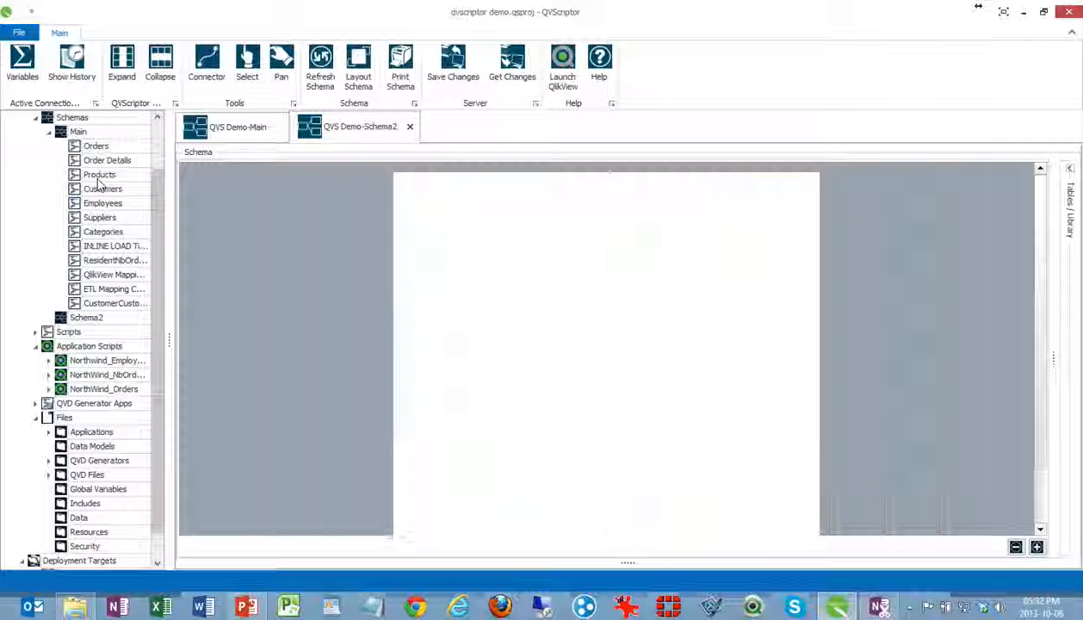
{"action": "left_click", "coordinate": [107, 318]}
{"action": "type", "text": "Qv"}
{"action": "key", "text": "Return"}
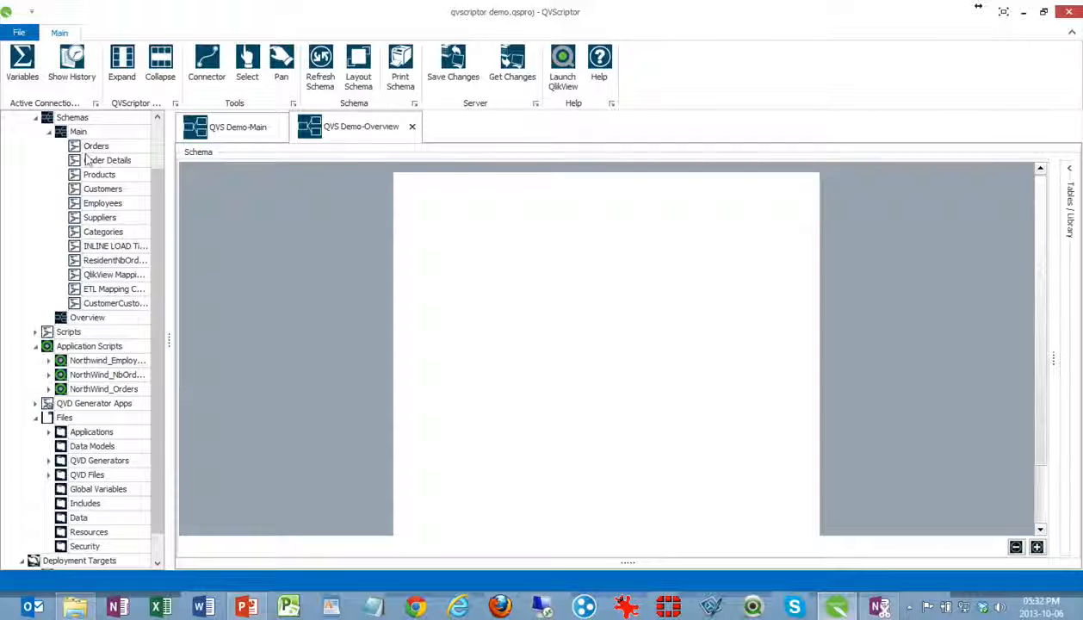
Add Orders, Products, Order Details and Customers from Main to the Overview schema, arranged in a row with Customers beside Orders
{"action": "left_click_drag", "start_coordinate": [89, 148], "coordinate": [538, 303]}
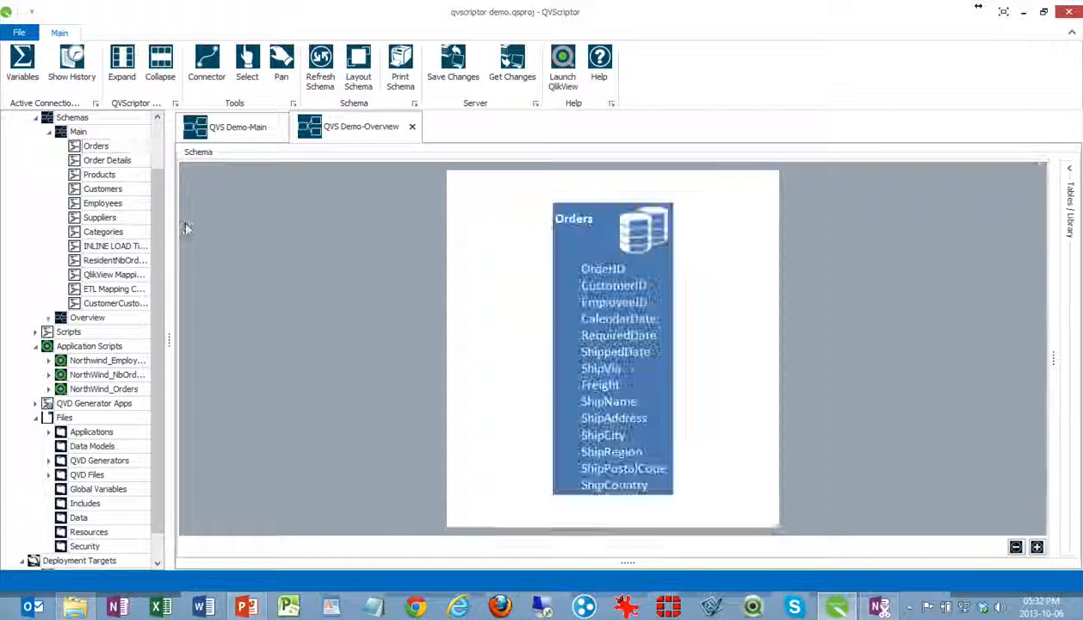
{"action": "left_click_drag", "start_coordinate": [98, 176], "coordinate": [876, 224]}
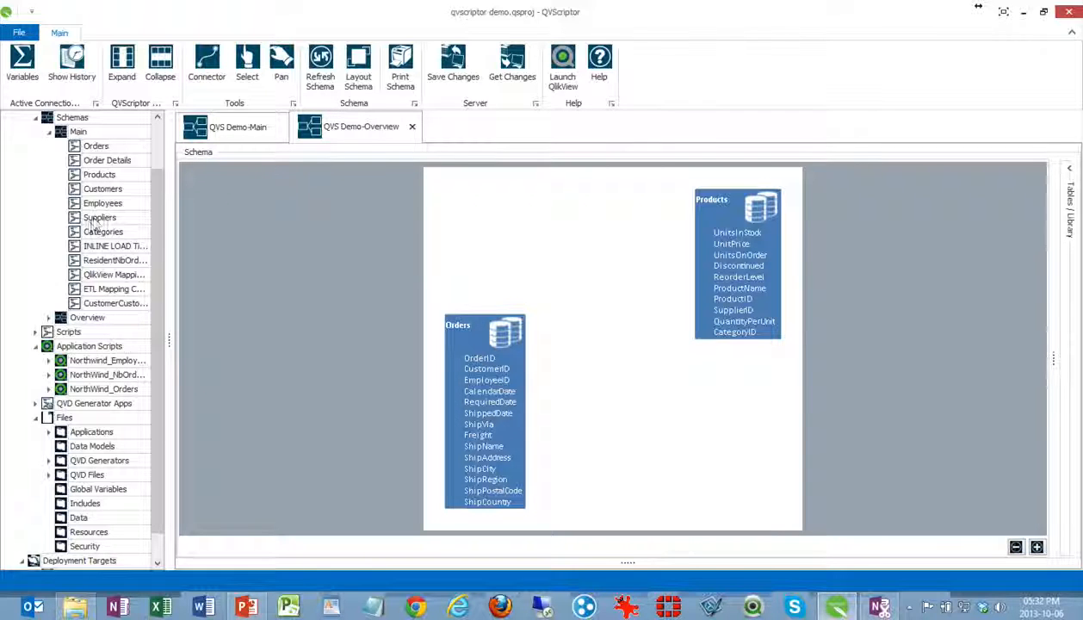
{"action": "left_click_drag", "start_coordinate": [92, 164], "coordinate": [585, 245]}
{"action": "left_click_drag", "start_coordinate": [461, 351], "coordinate": [460, 216]}
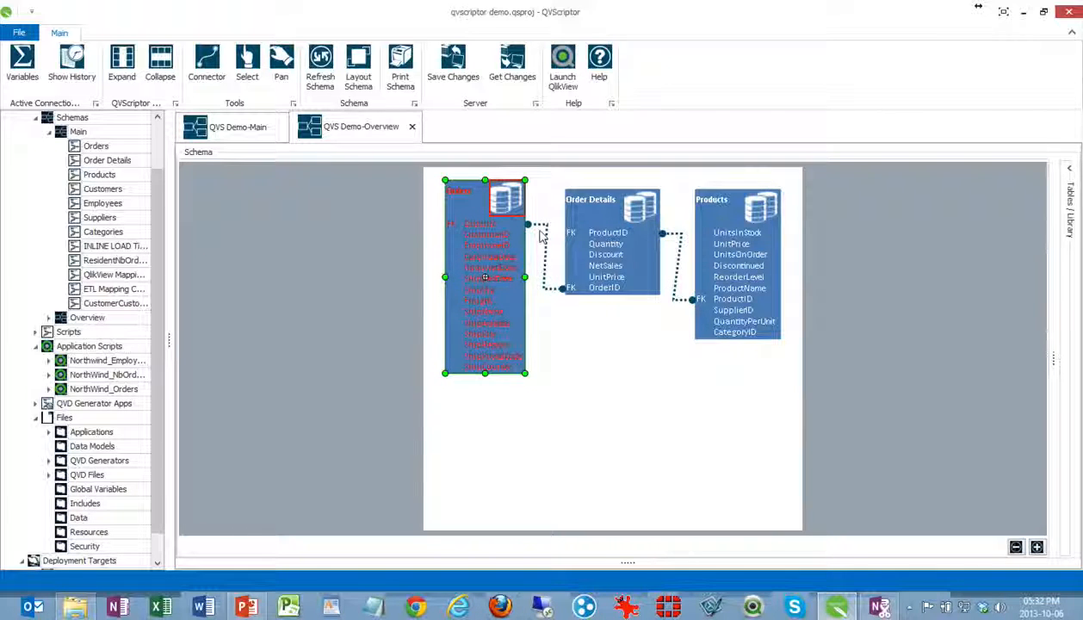
{"action": "left_click", "coordinate": [541, 233]}
{"action": "left_click", "coordinate": [546, 375]}
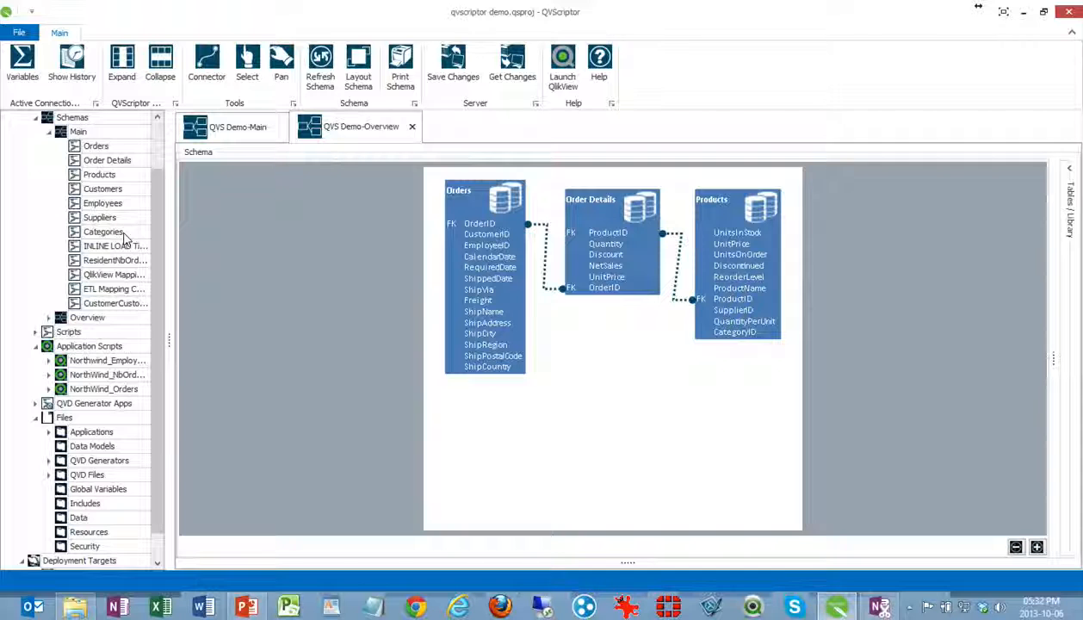
{"action": "left_click_drag", "start_coordinate": [109, 189], "coordinate": [414, 215]}
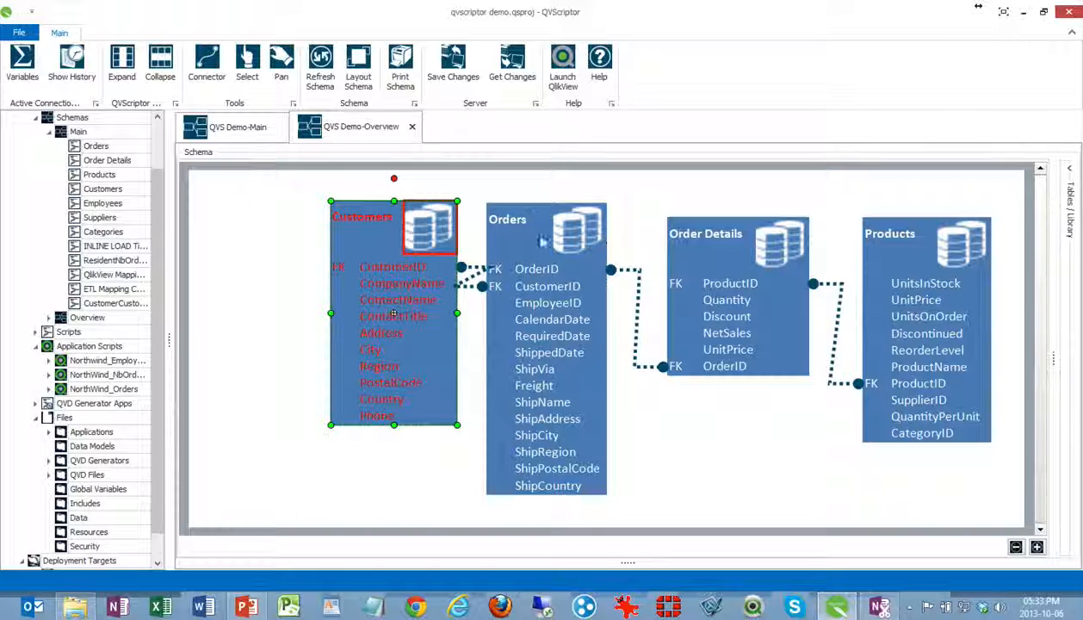
{"action": "left_click", "coordinate": [264, 254]}
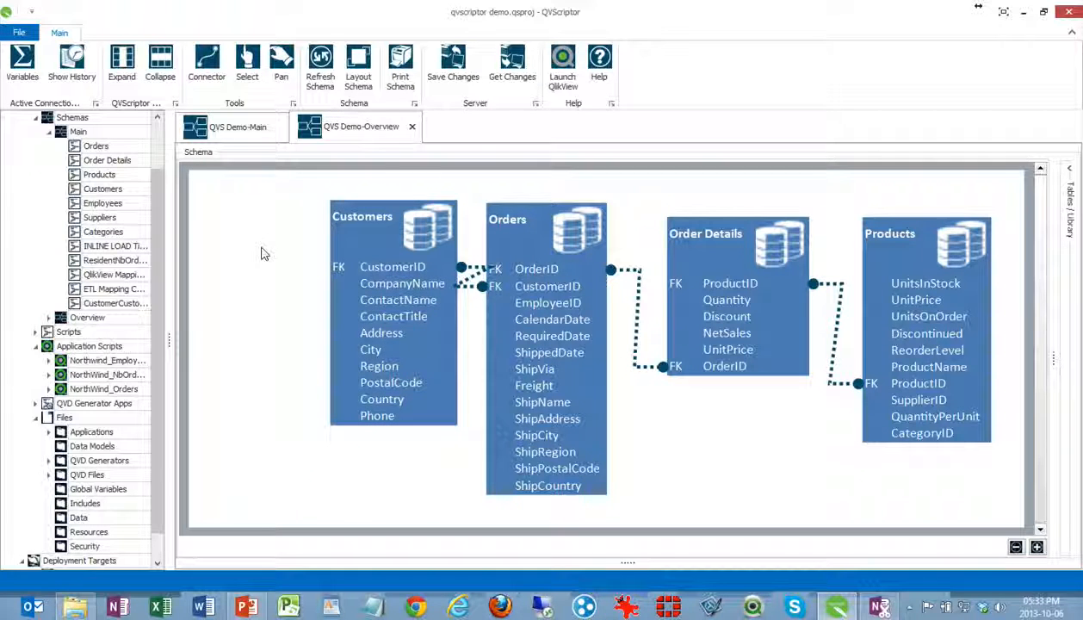
Create a new application script named Procurement from all tables in the Overview schema
{"action": "key", "text": "ctrl+a"}
{"action": "right_click", "coordinate": [392, 264]}
{"action": "left_click", "coordinate": [429, 301]}
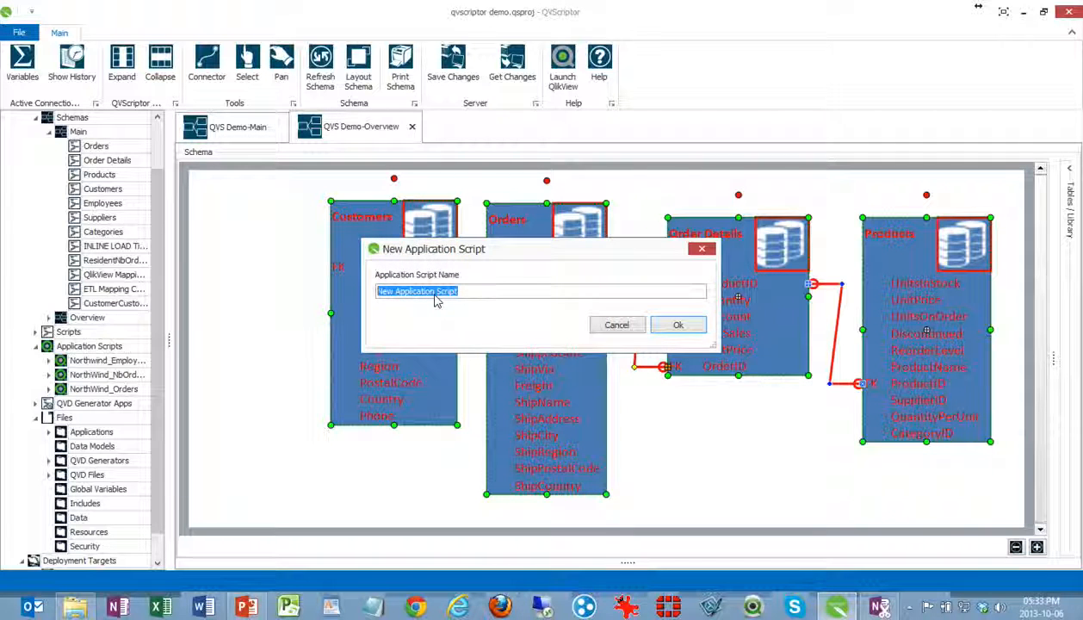
{"action": "type", "text": "Pro"}
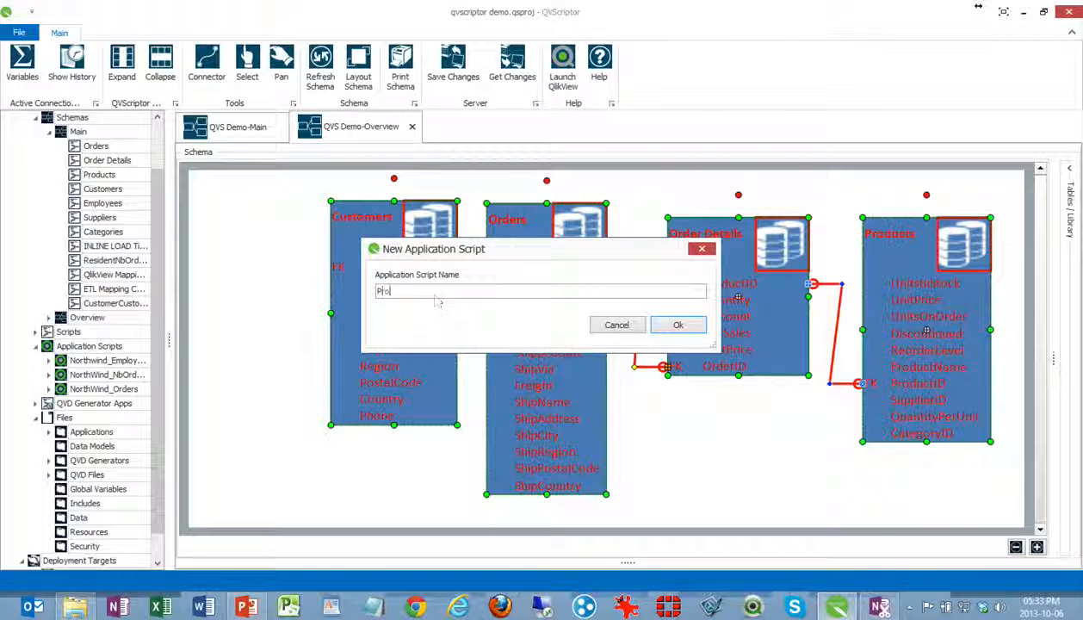
{"action": "type", "text": "curement"}
{"action": "key", "text": "Return"}
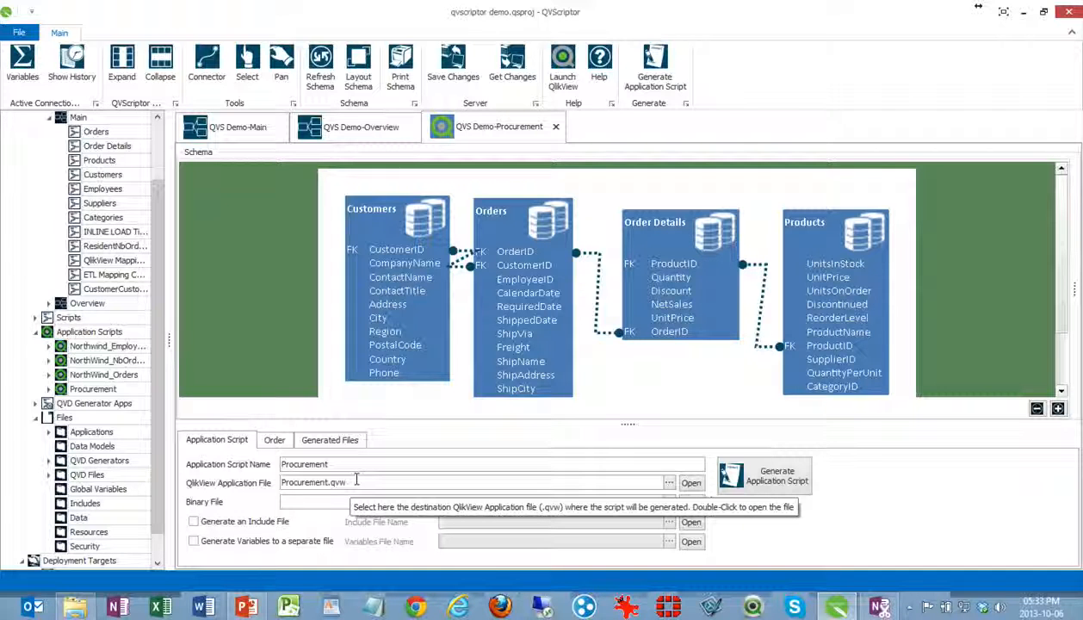
Generate the Procurement application script and review its Orders, Products and Order Details sections in QlikView's script editor
{"action": "left_click", "coordinate": [762, 476]}
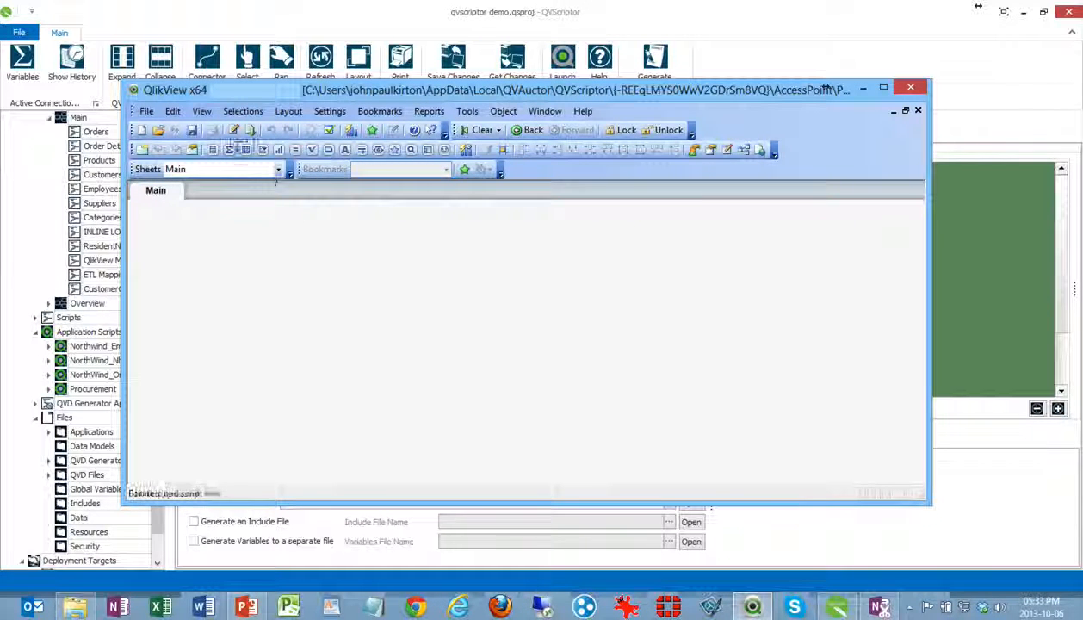
{"action": "left_click", "coordinate": [232, 130]}
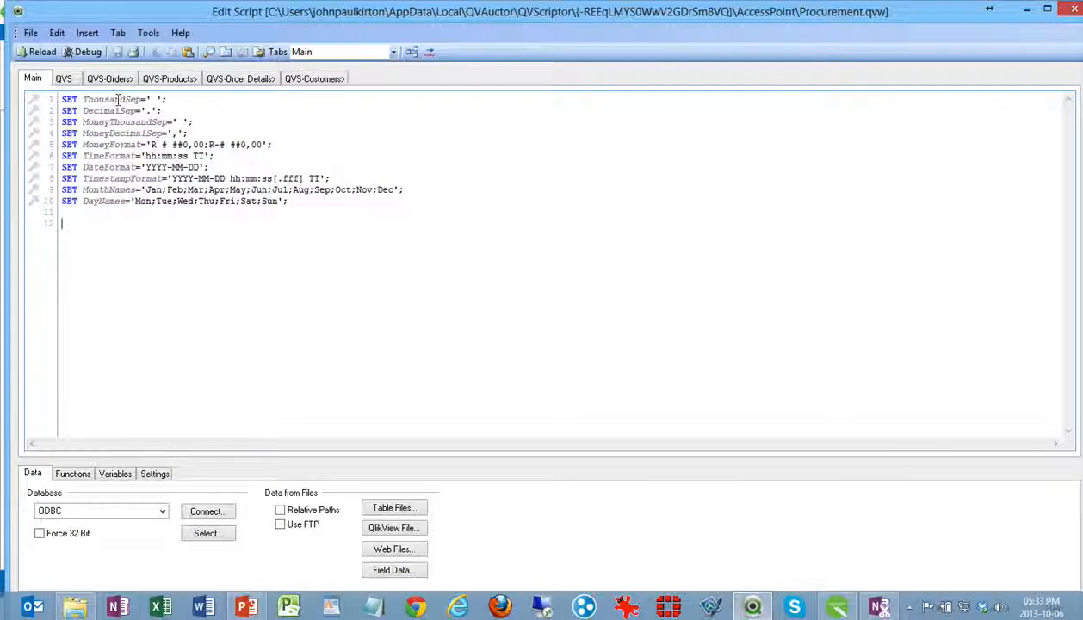
{"action": "left_click", "coordinate": [100, 79]}
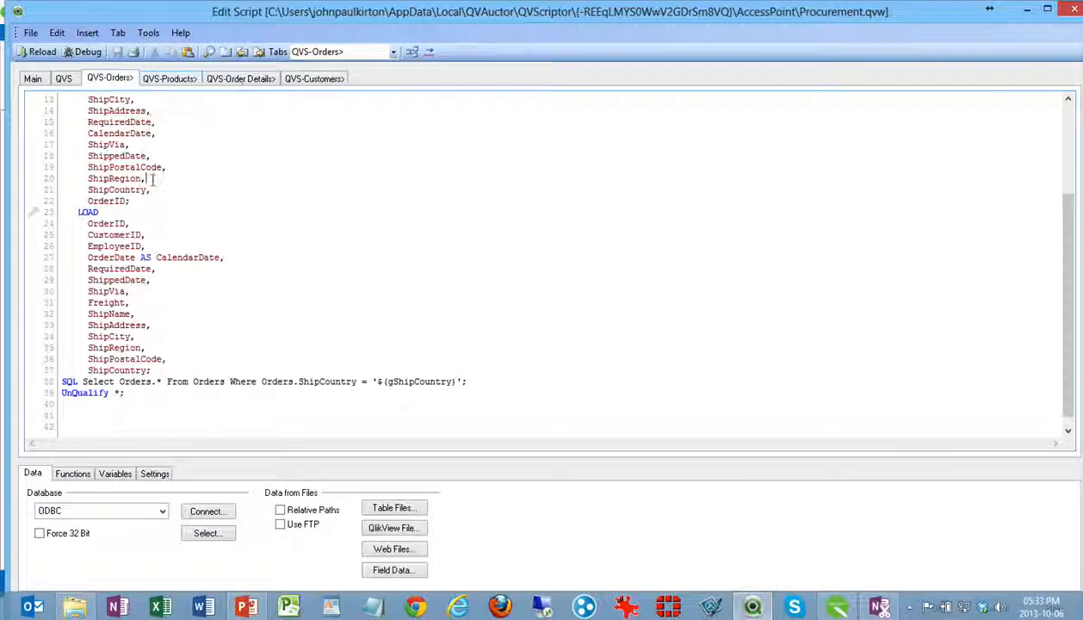
{"action": "left_click", "coordinate": [173, 79]}
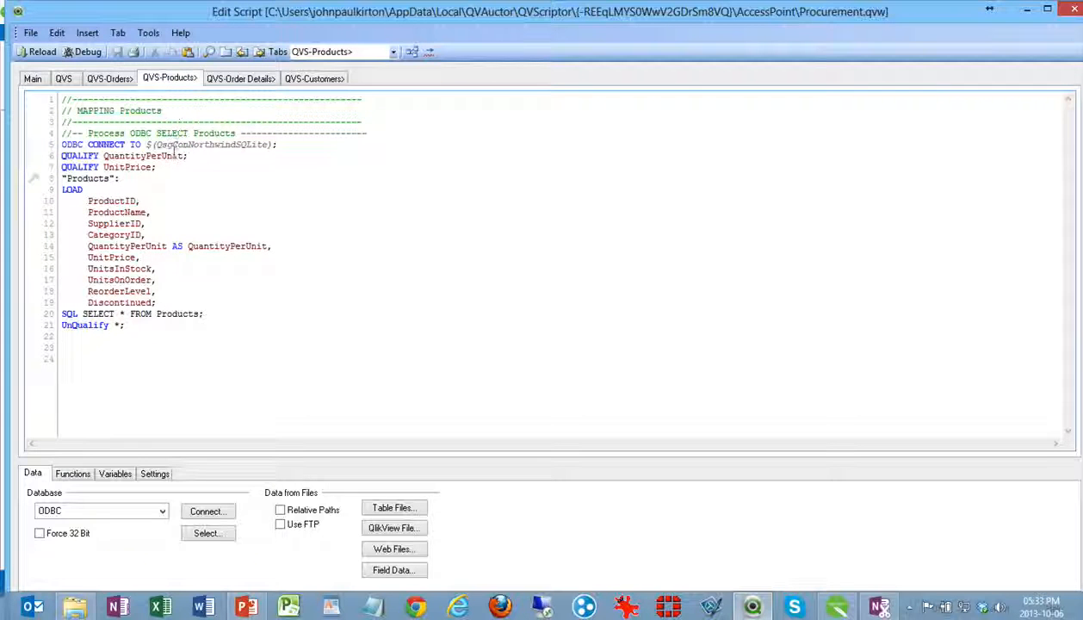
{"action": "left_click", "coordinate": [225, 78]}
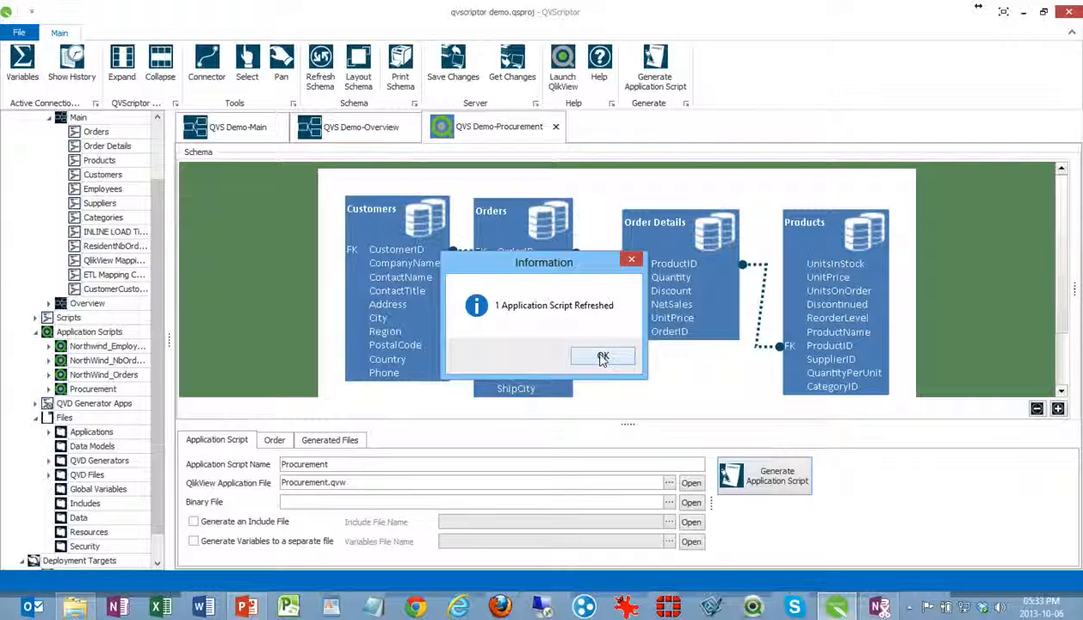
{"action": "left_click", "coordinate": [602, 358]}
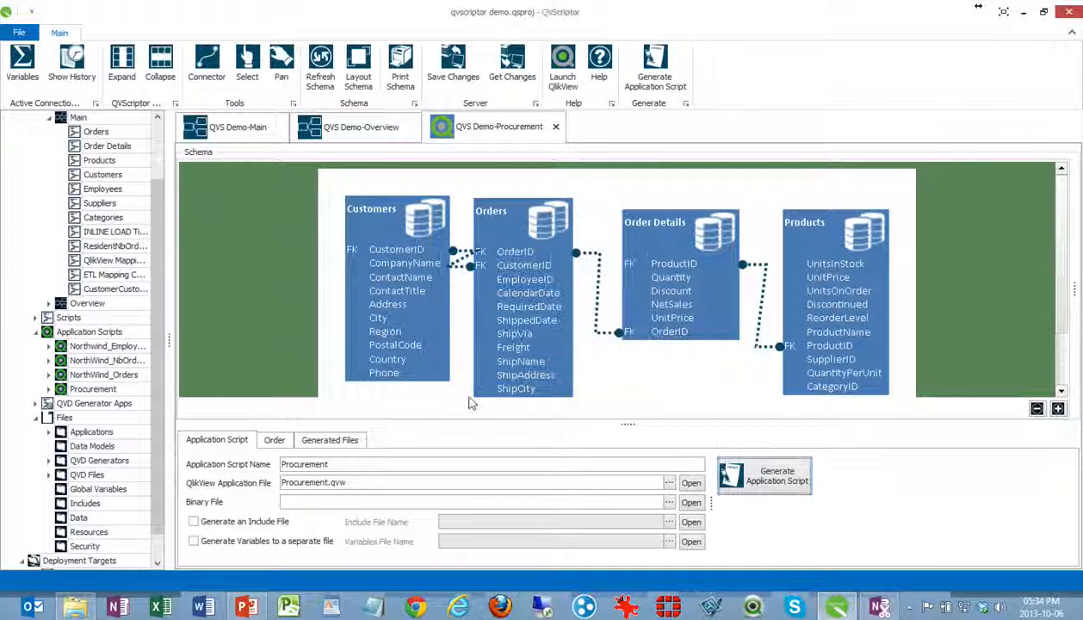
Enlarge the list of Procurement's generated files and compare it for the PROD, QA and Local deployment targets
{"action": "left_click", "coordinate": [349, 439]}
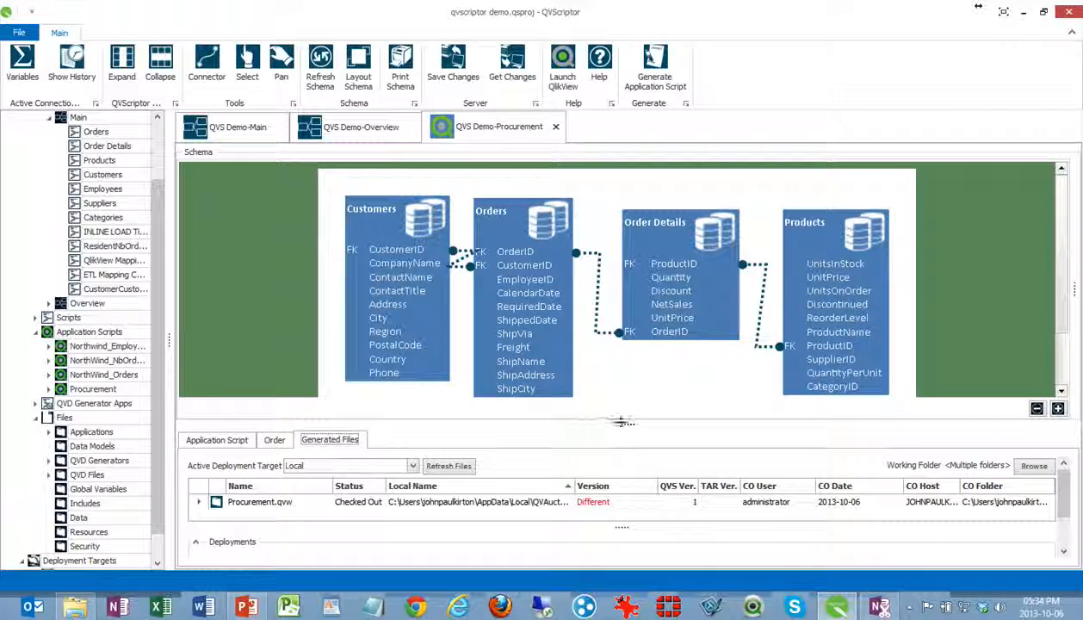
{"action": "left_click_drag", "start_coordinate": [623, 423], "coordinate": [619, 332]}
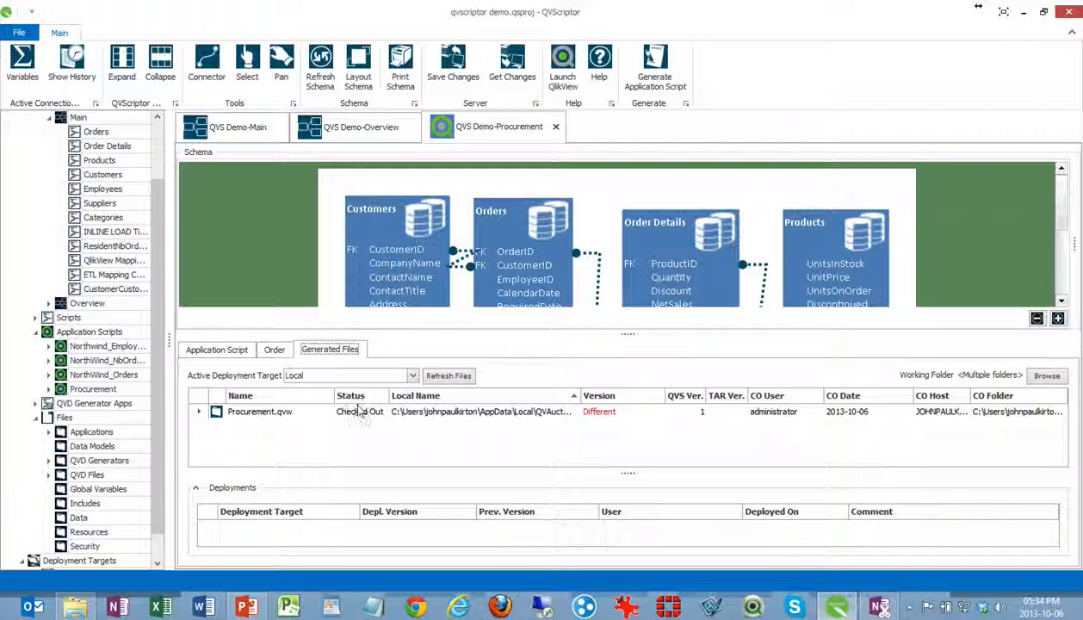
{"action": "left_click", "coordinate": [404, 375]}
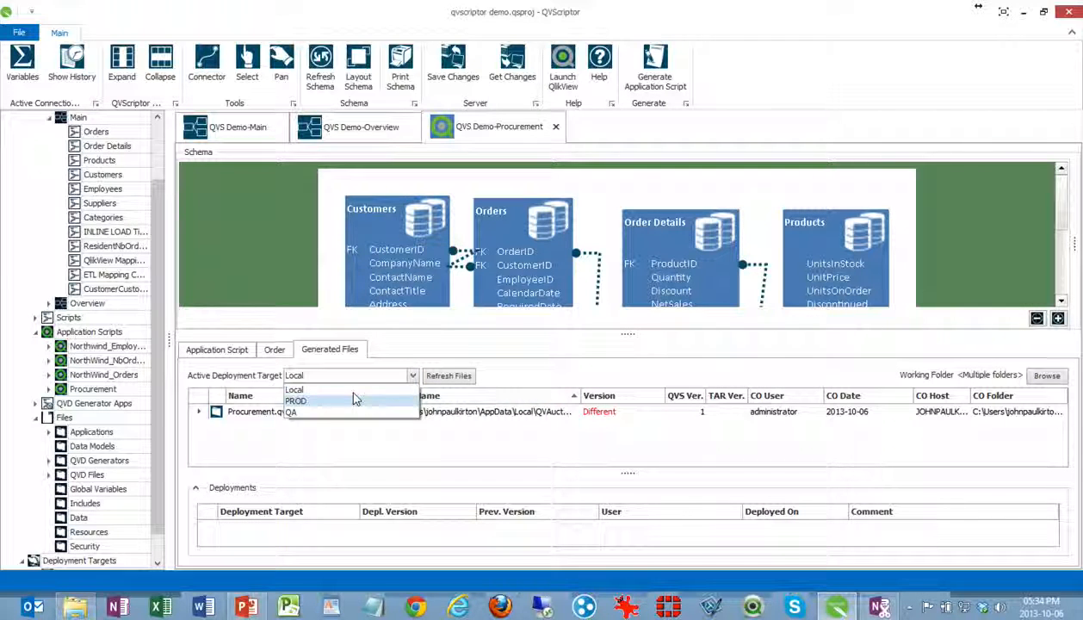
{"action": "left_click", "coordinate": [353, 400]}
{"action": "left_click", "coordinate": [372, 375]}
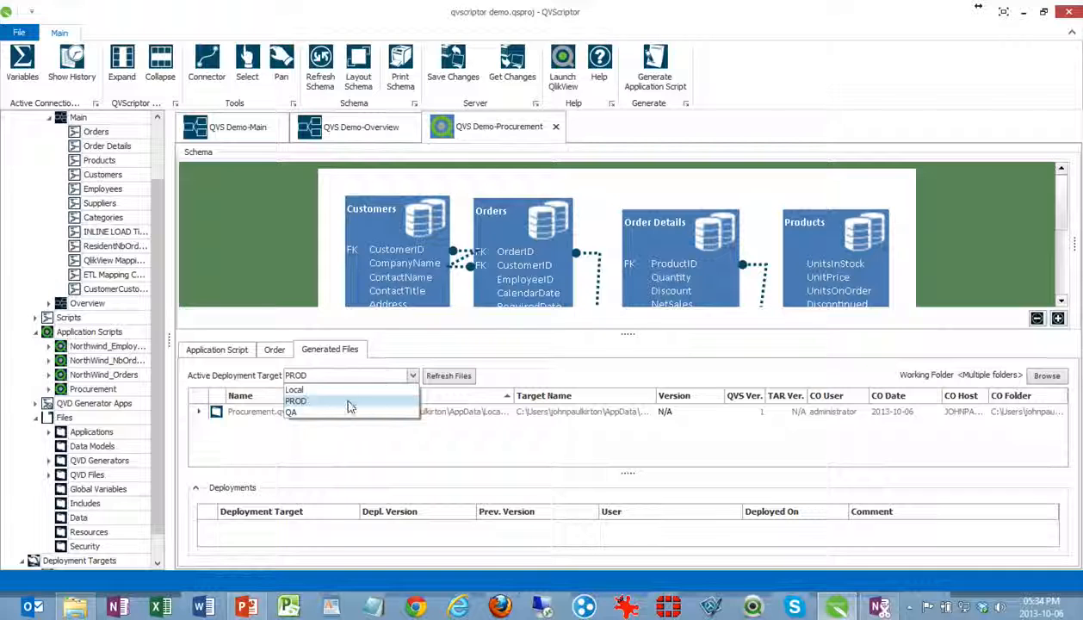
{"action": "left_click", "coordinate": [348, 411]}
{"action": "left_click", "coordinate": [368, 376]}
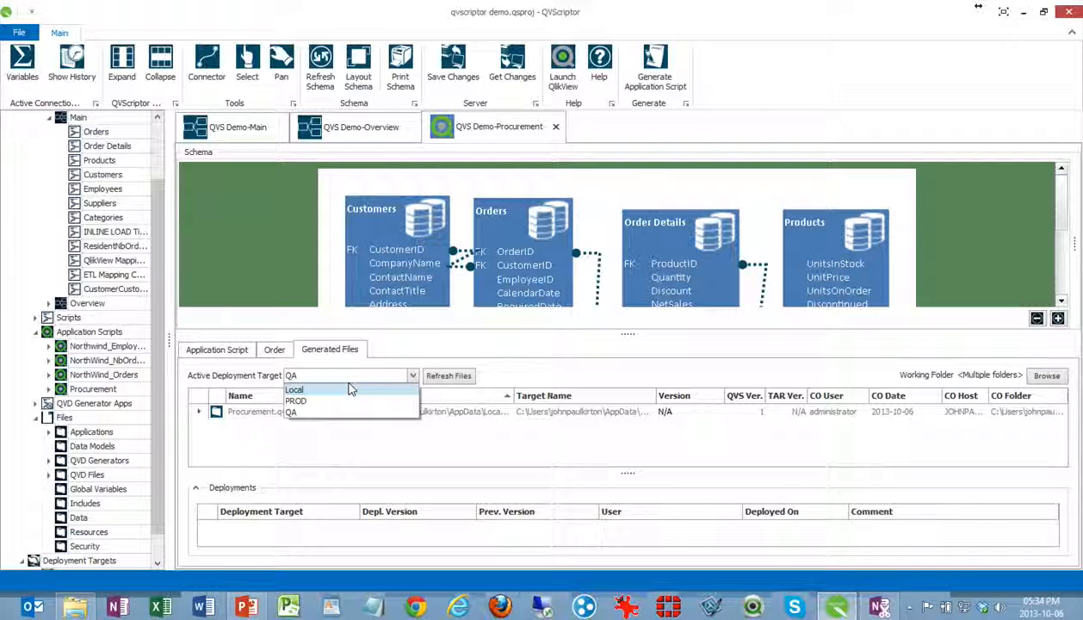
{"action": "left_click", "coordinate": [348, 389]}
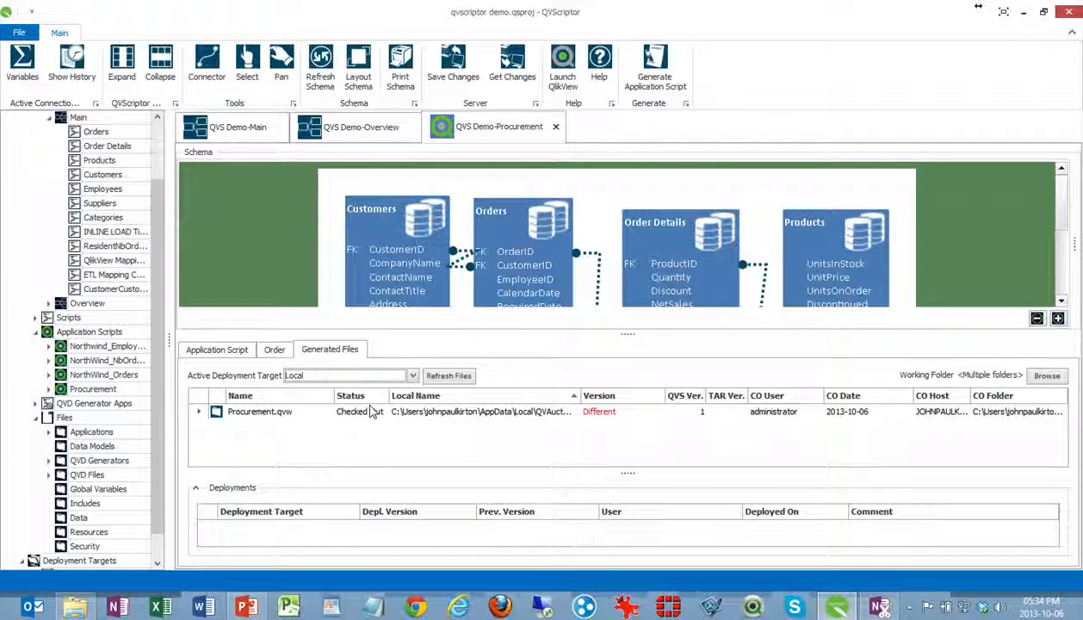
Check in the generated Procurement.qvw file and close the empty QlikView window
{"action": "right_click", "coordinate": [370, 412]}
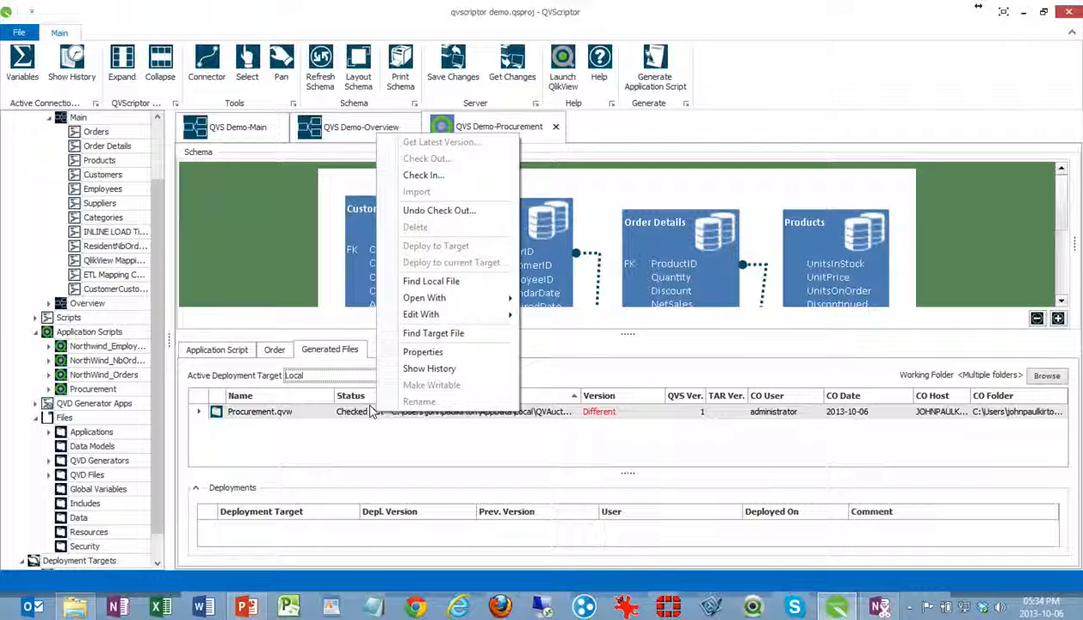
{"action": "left_click", "coordinate": [430, 175]}
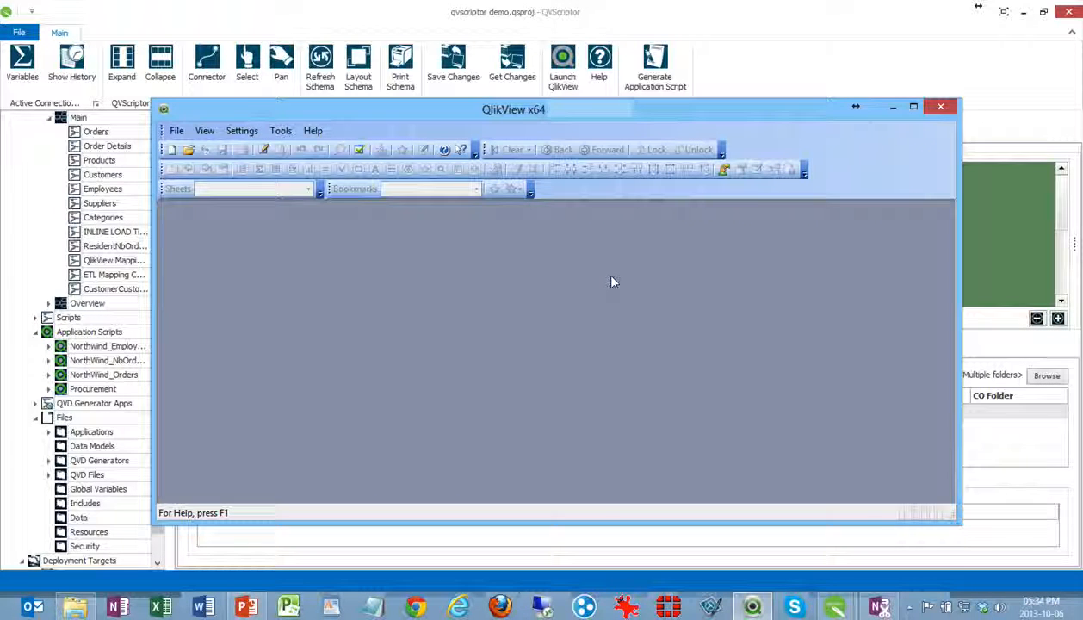
{"action": "left_click", "coordinate": [939, 107]}
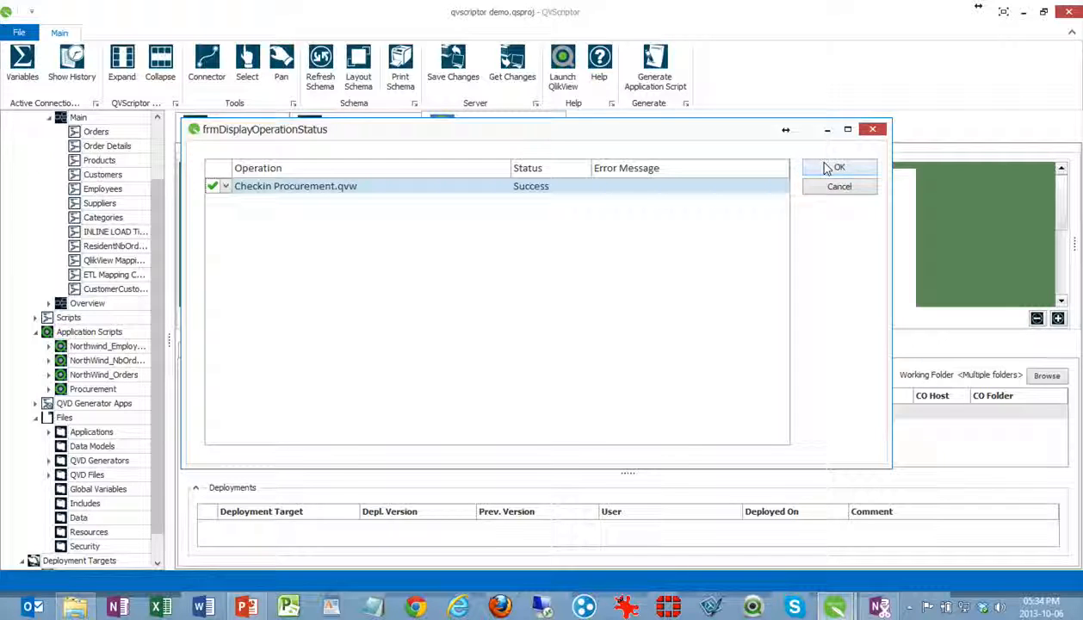
Deploy Procurement.qvw to the QA target with the deployment text "Please confirm all changes effected", and close the operation status and empty QlikView windows
{"action": "left_click", "coordinate": [827, 167]}
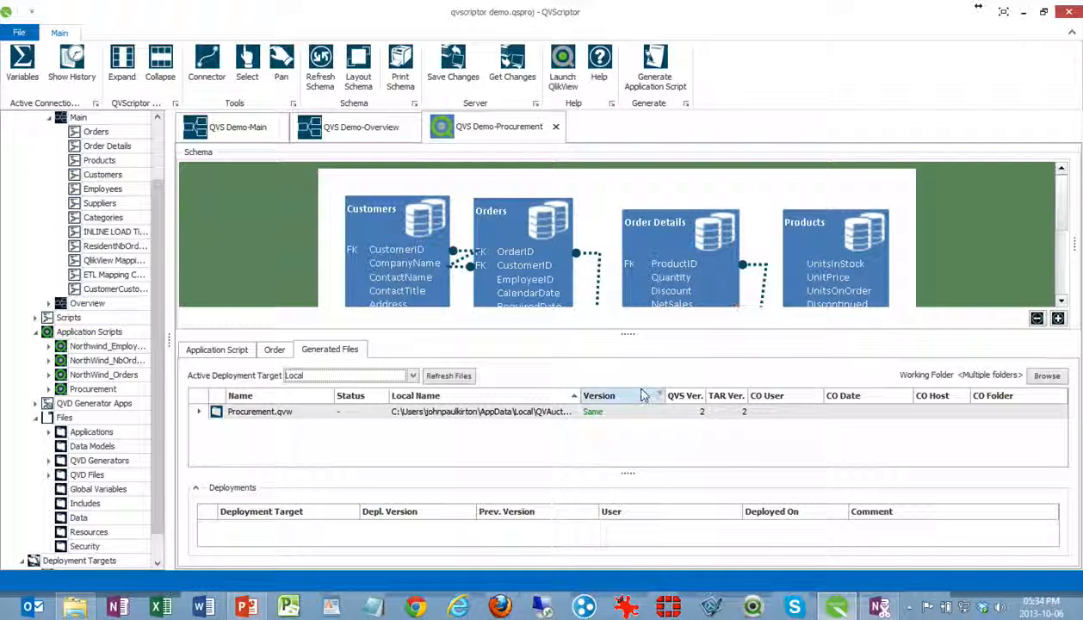
{"action": "right_click", "coordinate": [515, 410]}
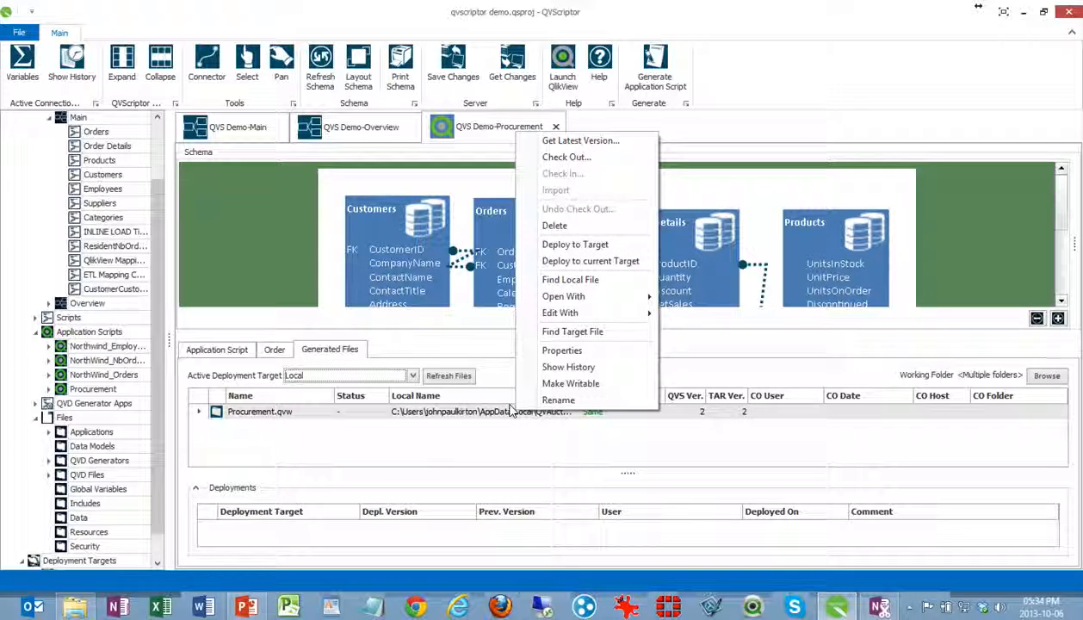
{"action": "left_click", "coordinate": [588, 246]}
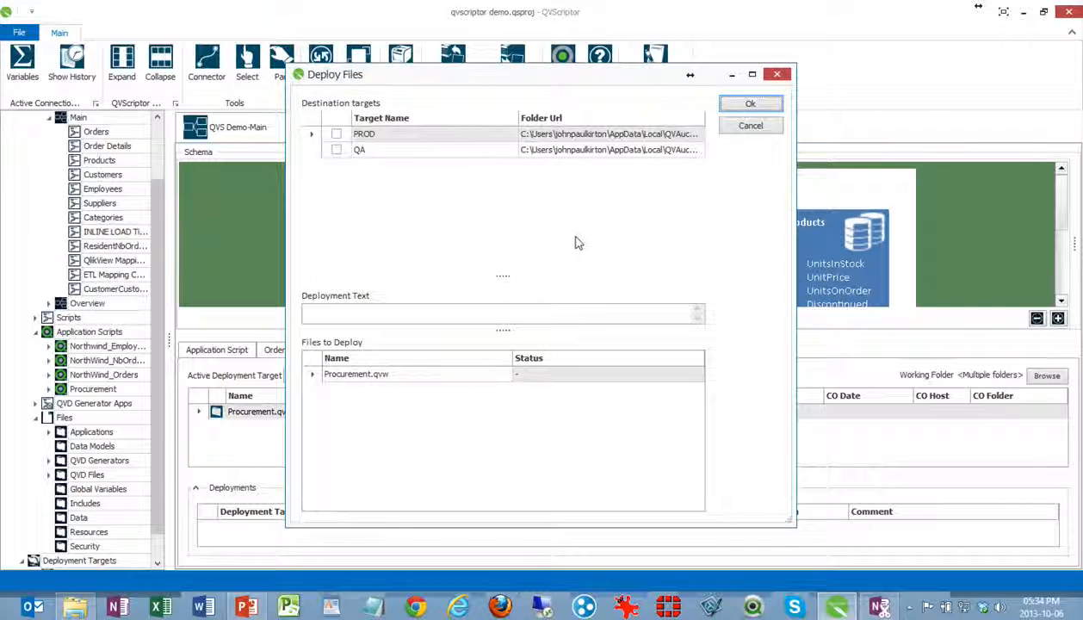
{"action": "left_click", "coordinate": [336, 150]}
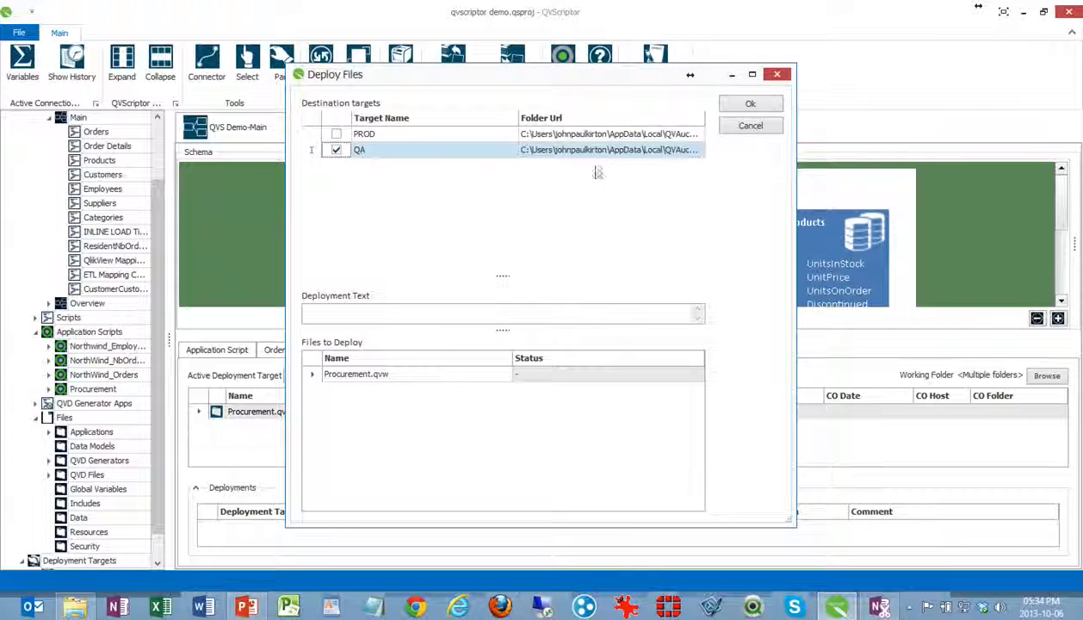
{"action": "left_click", "coordinate": [511, 318]}
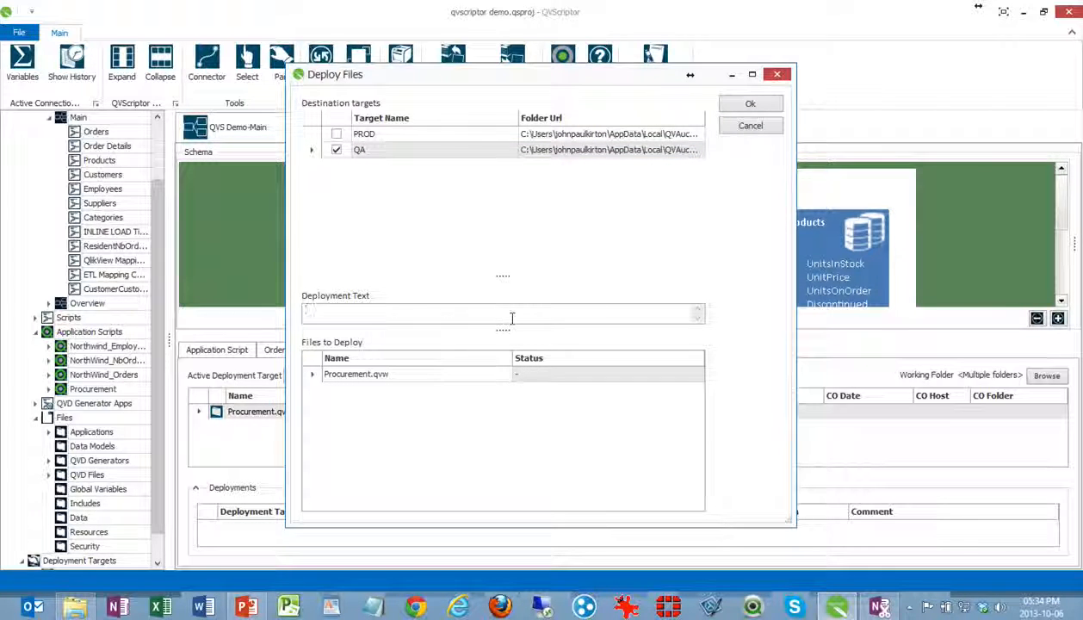
{"action": "type", "text": "Please confirm all cha"}
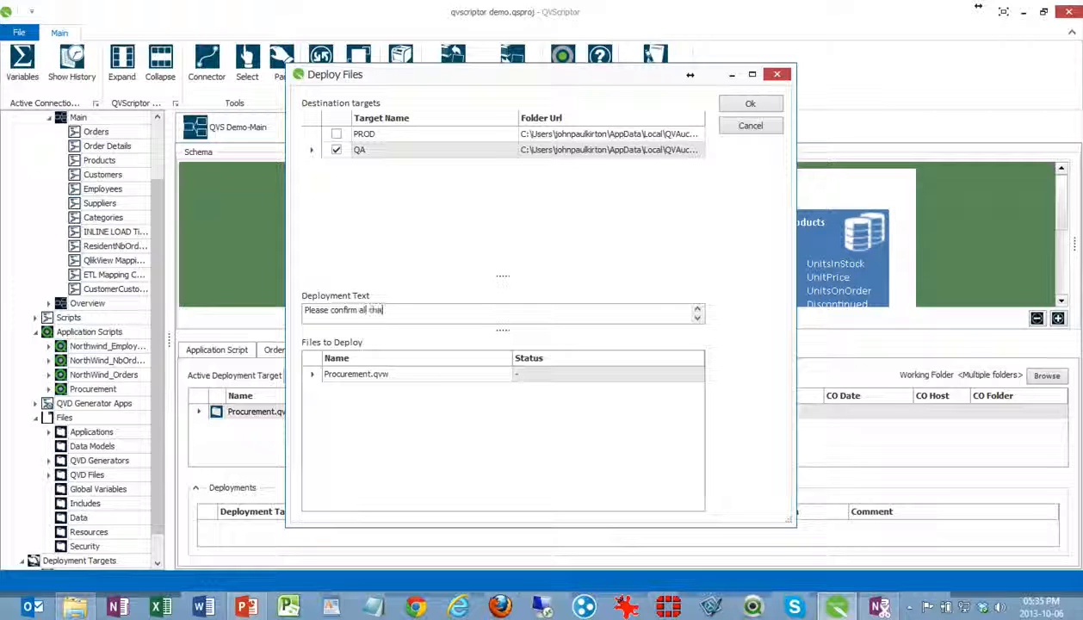
{"action": "type", "text": "nges effected"}
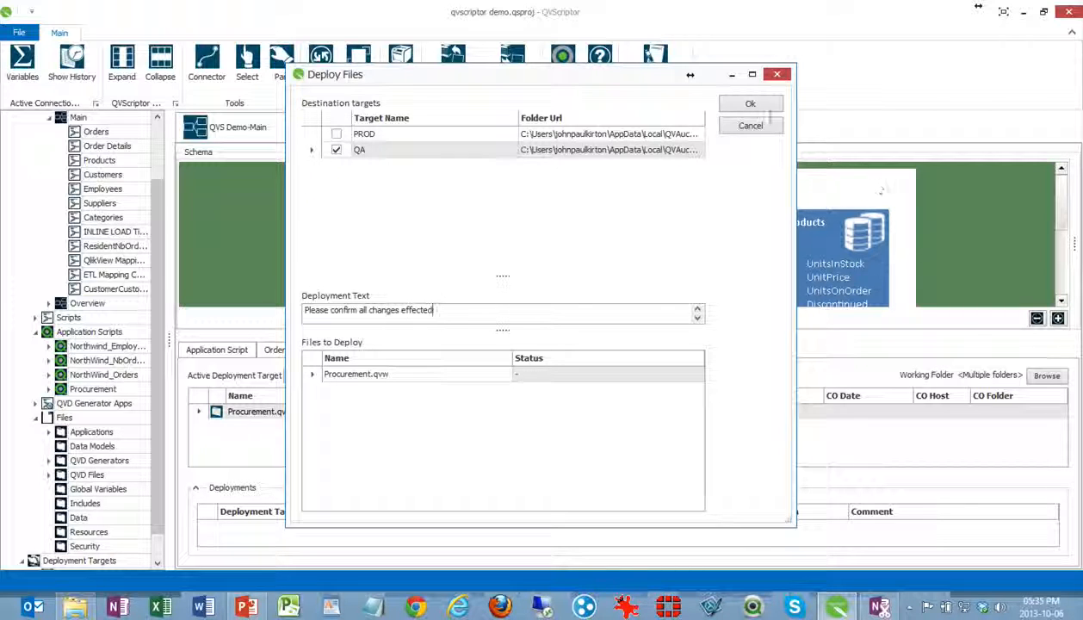
{"action": "left_click", "coordinate": [742, 104]}
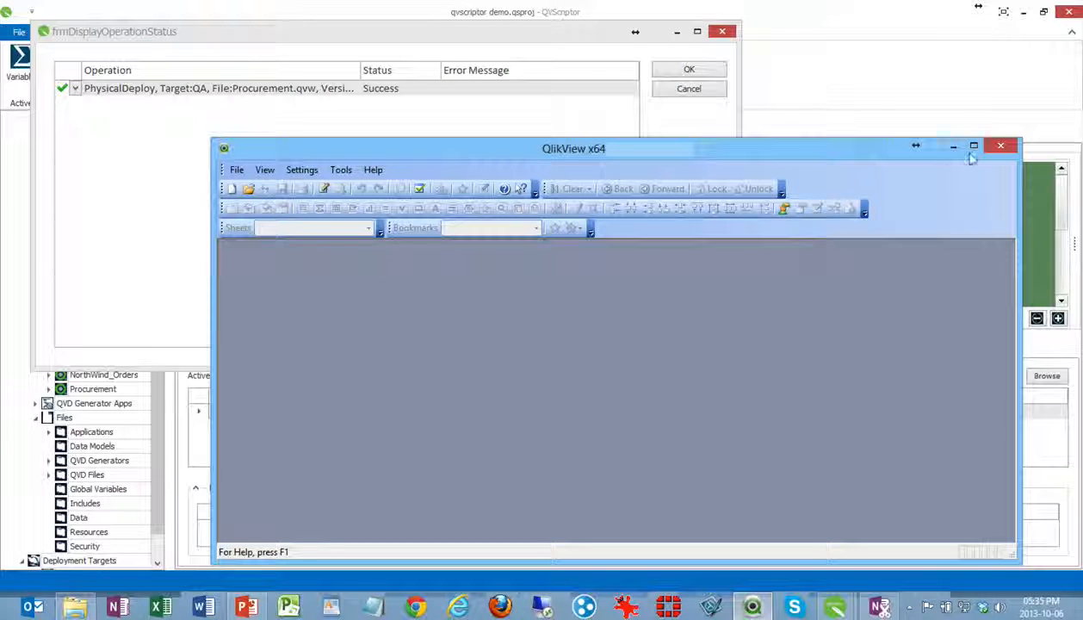
{"action": "left_click", "coordinate": [1000, 145]}
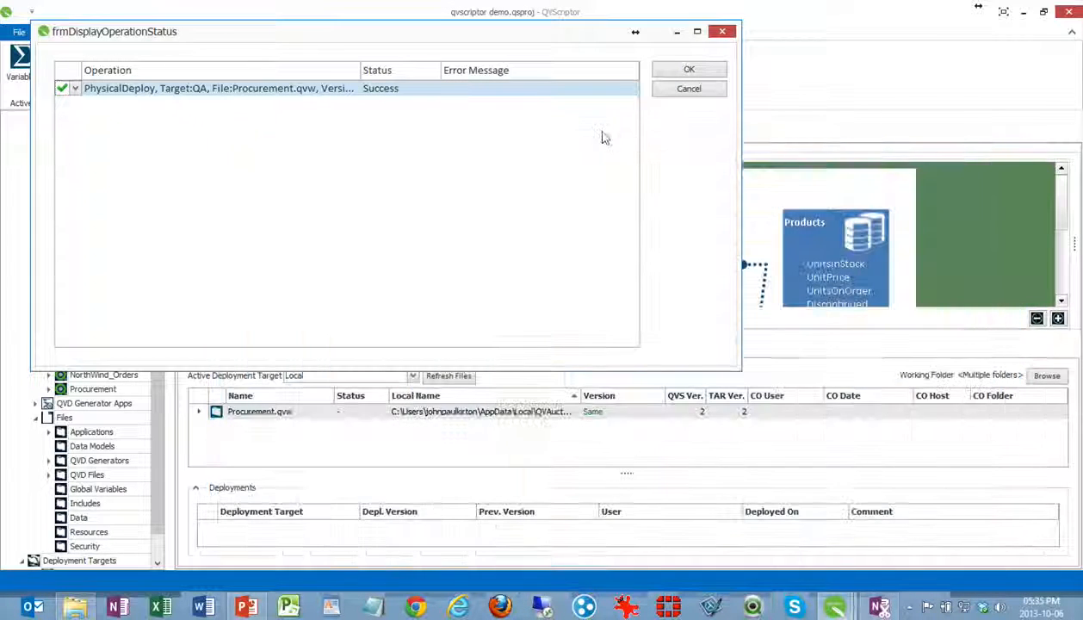
{"action": "left_click", "coordinate": [678, 70]}
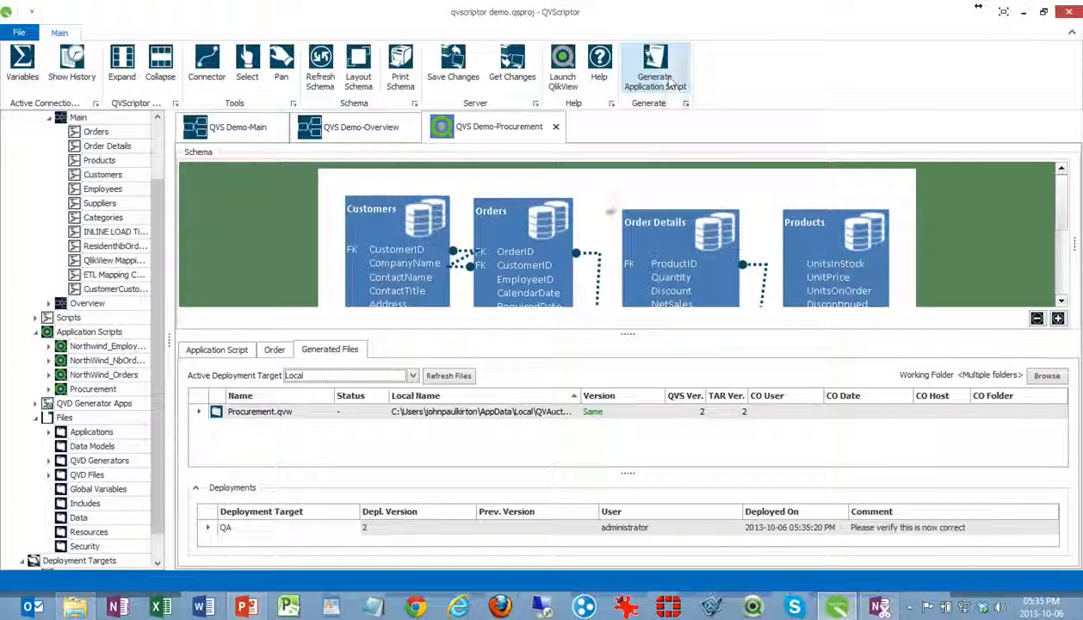
Make QA the active deployment target, locate Procurement.qvw's target file in its folder, and open it in QlikView
{"action": "left_click", "coordinate": [406, 376]}
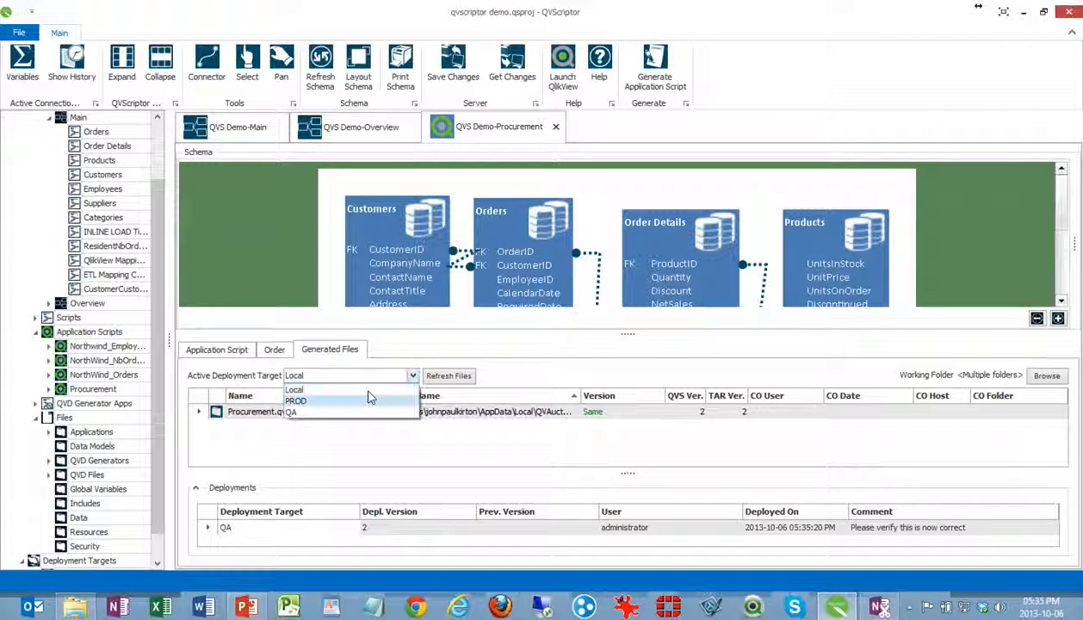
{"action": "left_click", "coordinate": [351, 414]}
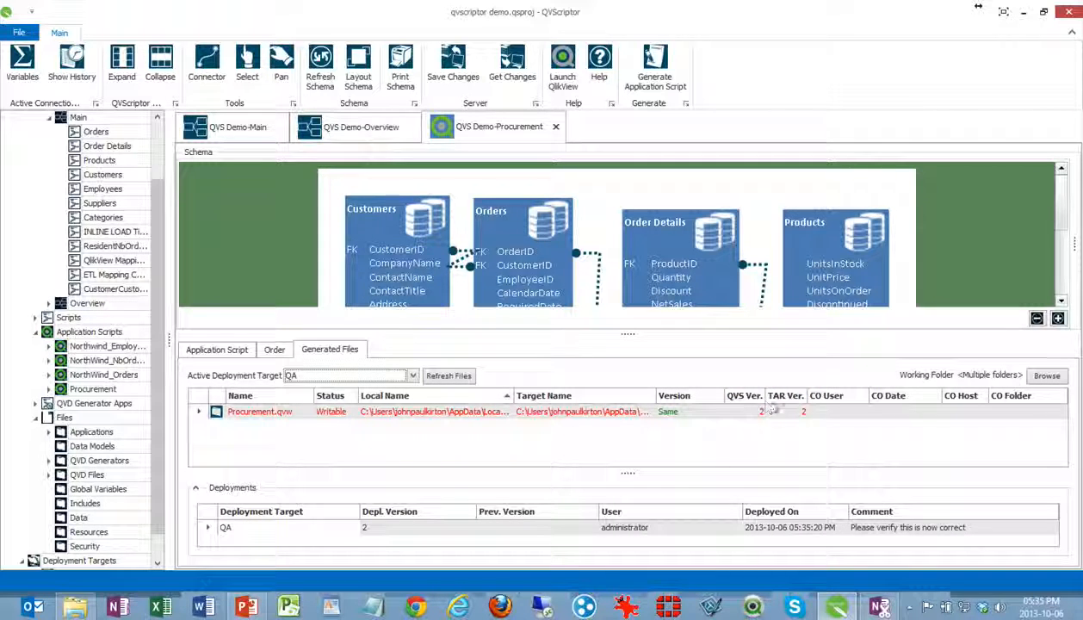
{"action": "right_click", "coordinate": [461, 410]}
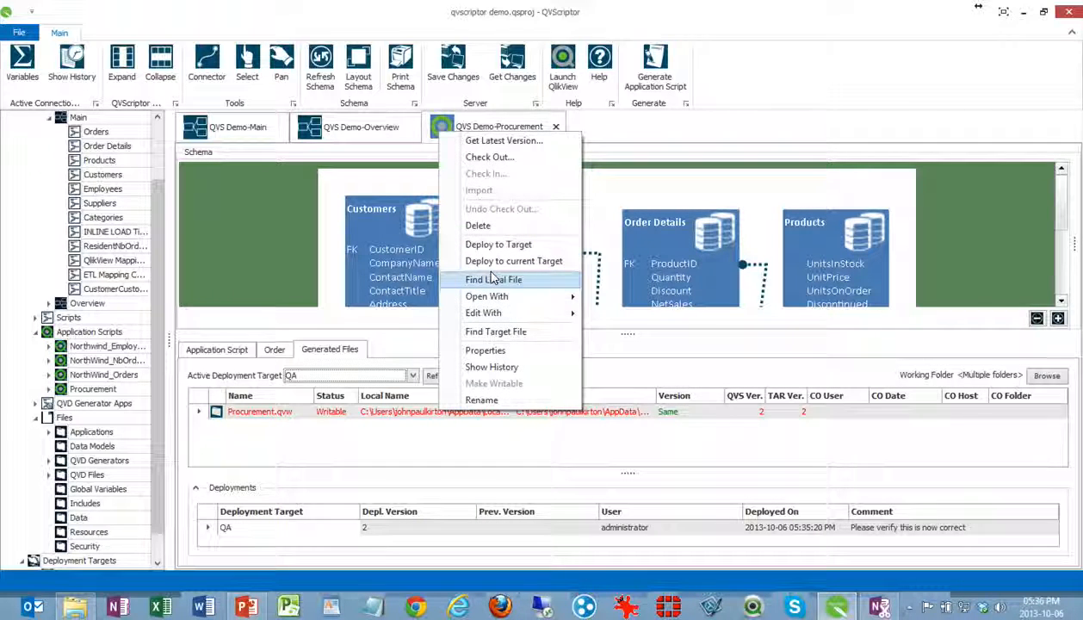
{"action": "left_click", "coordinate": [490, 330]}
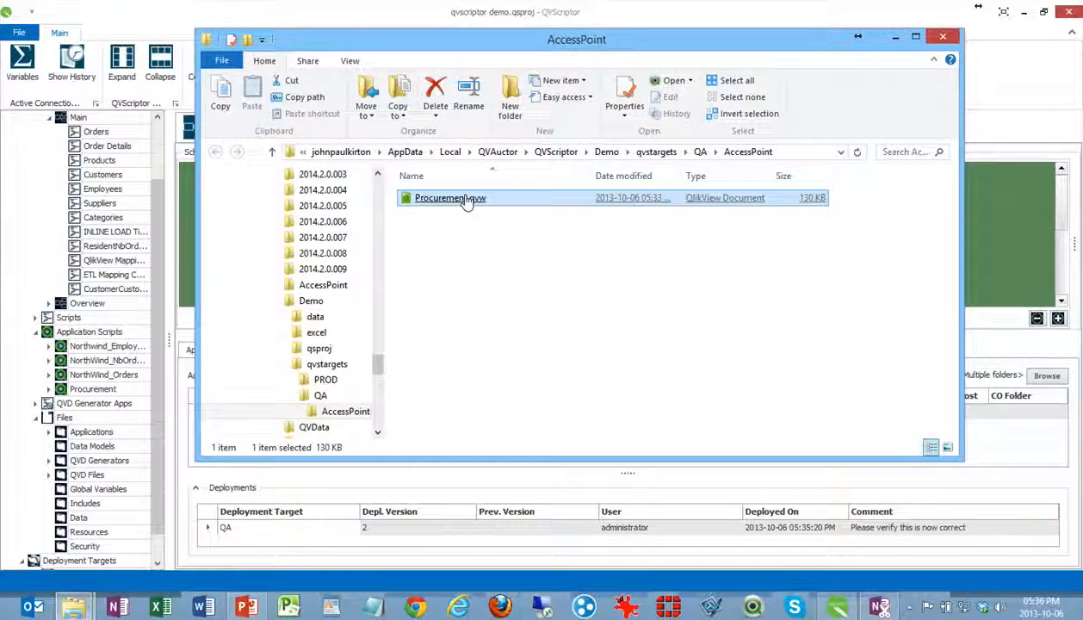
{"action": "double_click", "coordinate": [465, 199]}
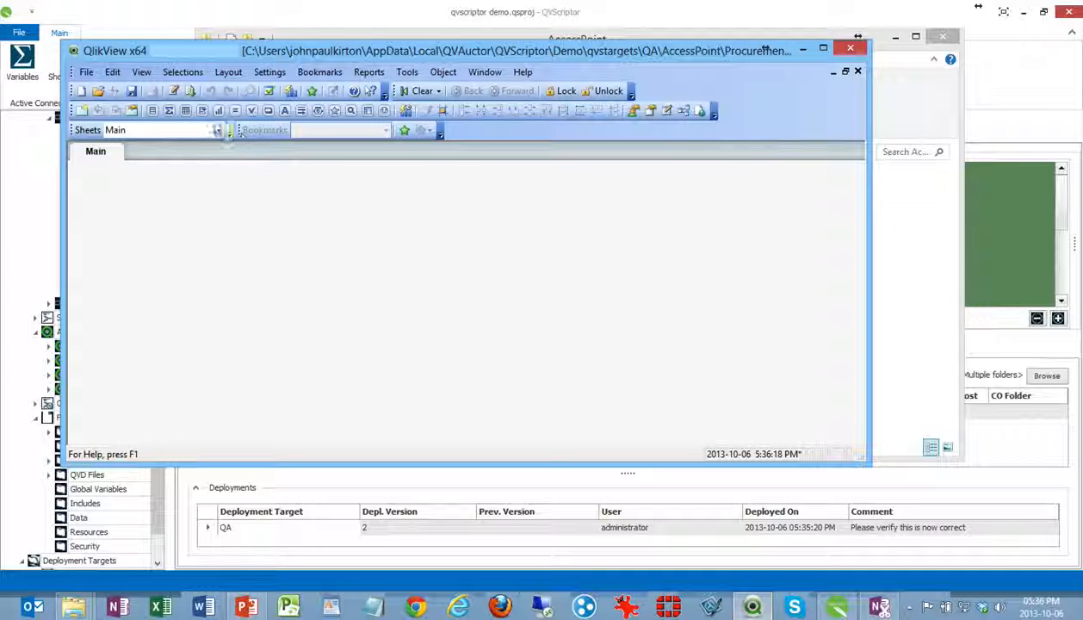
Review the deployed load script's Products, Order Details and Customers sections and its table structure in the Table Viewer
{"action": "left_click", "coordinate": [172, 91]}
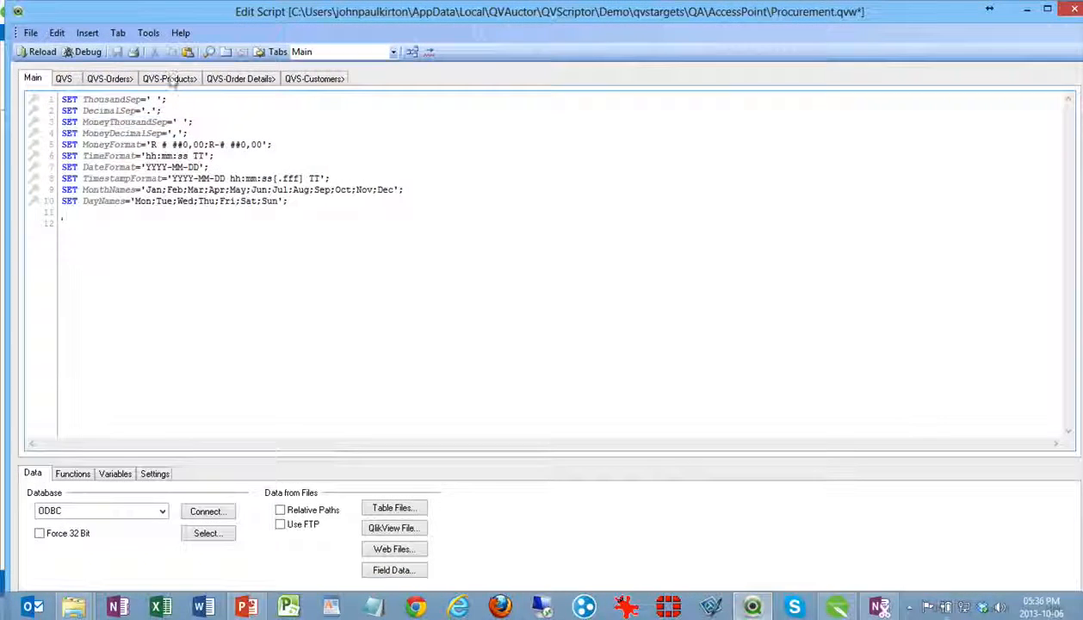
{"action": "left_click", "coordinate": [170, 78]}
{"action": "left_click", "coordinate": [240, 78]}
{"action": "left_click", "coordinate": [314, 78]}
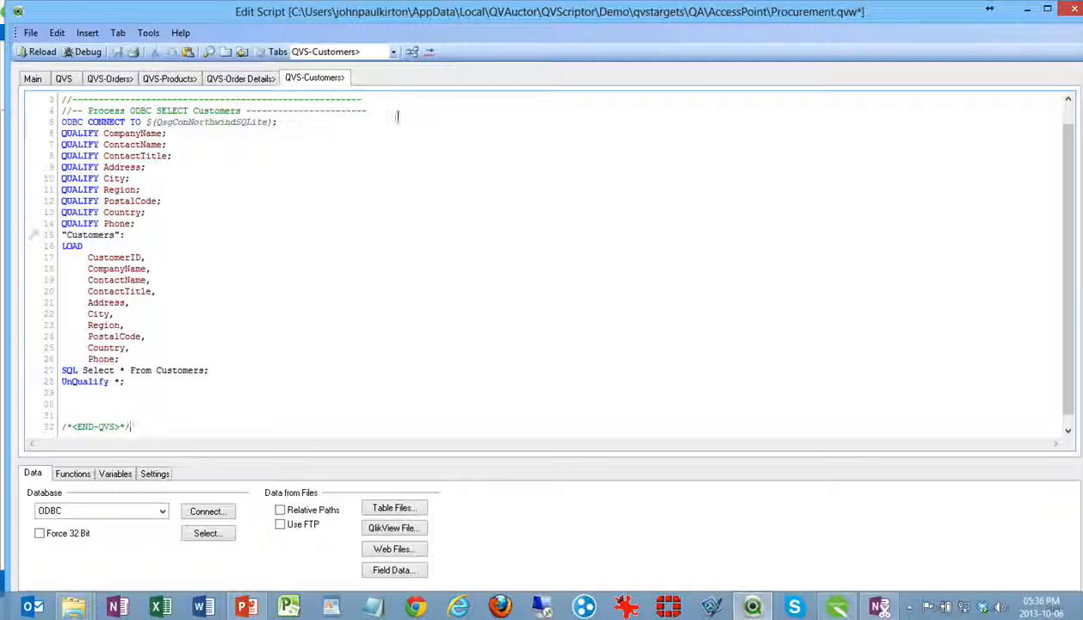
{"action": "left_click", "coordinate": [410, 51]}
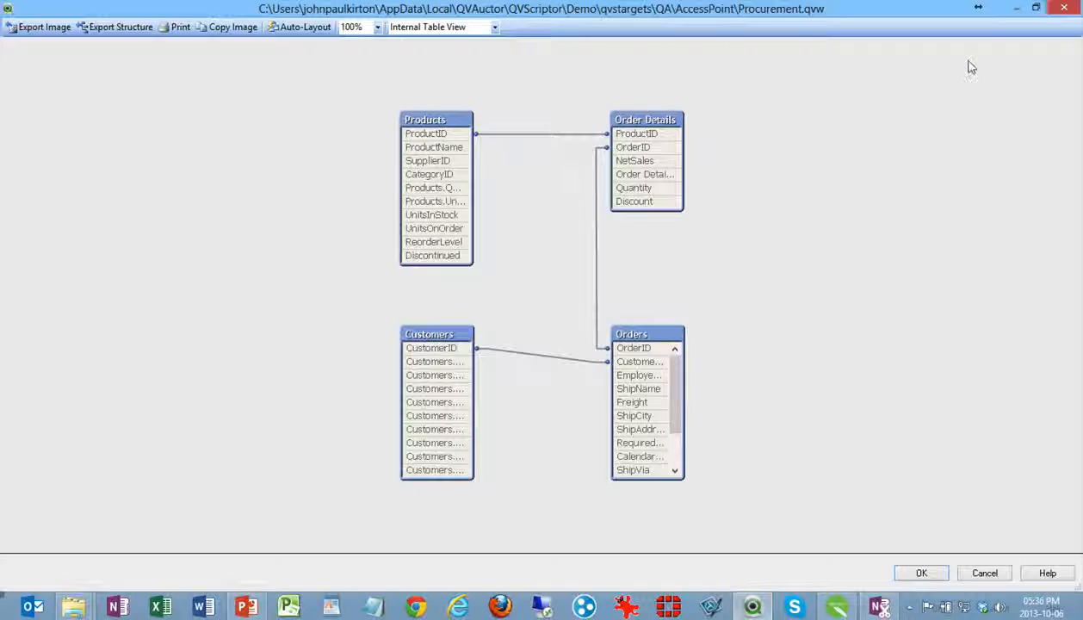
{"action": "left_click", "coordinate": [1057, 8]}
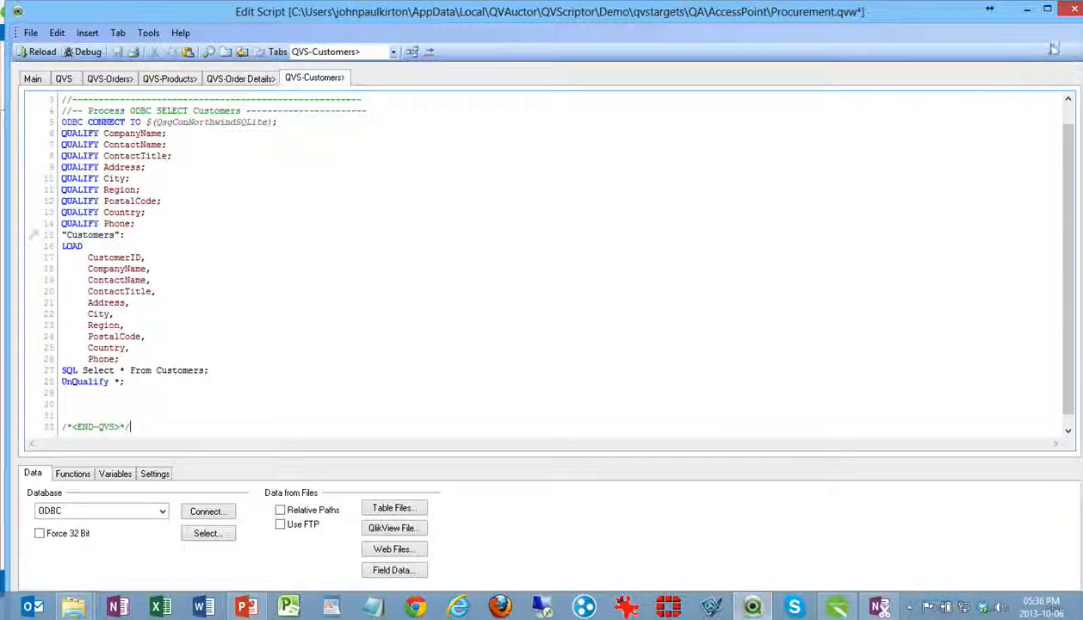
{"action": "left_click", "coordinate": [1067, 10]}
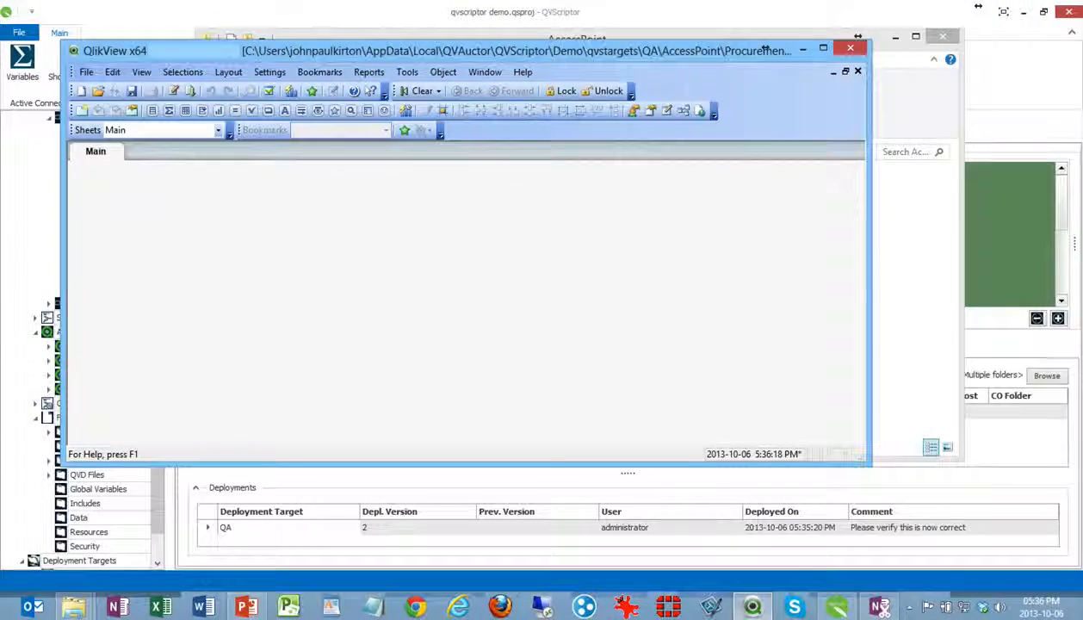
Save the changes to the QA copy of Procurement.qvw, and close QlikView and the AccessPoint folder window
{"action": "left_click", "coordinate": [848, 48]}
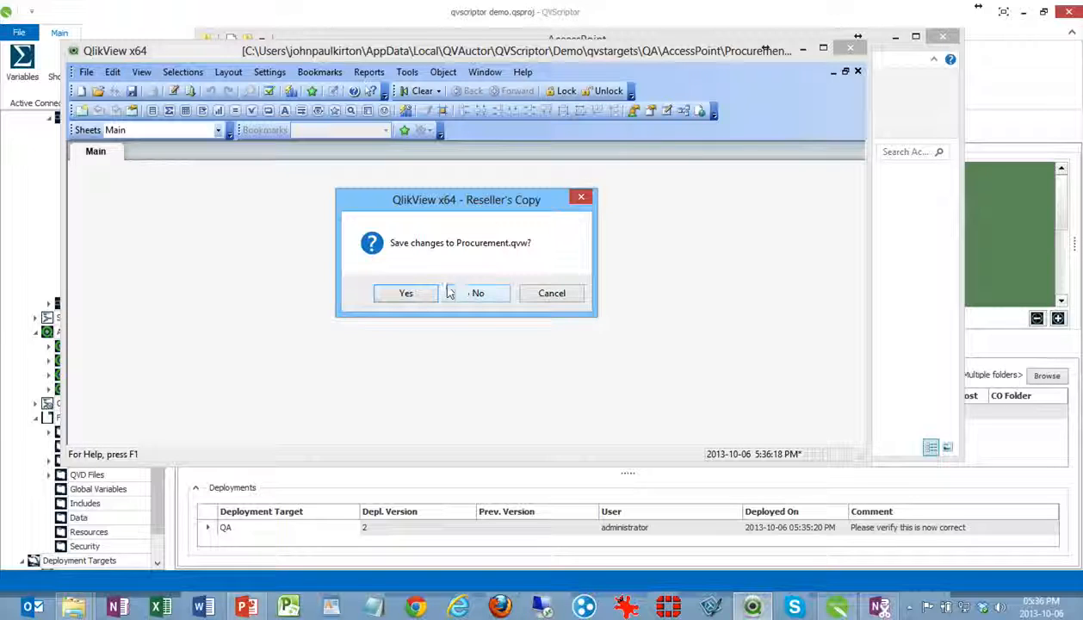
{"action": "left_click", "coordinate": [410, 293]}
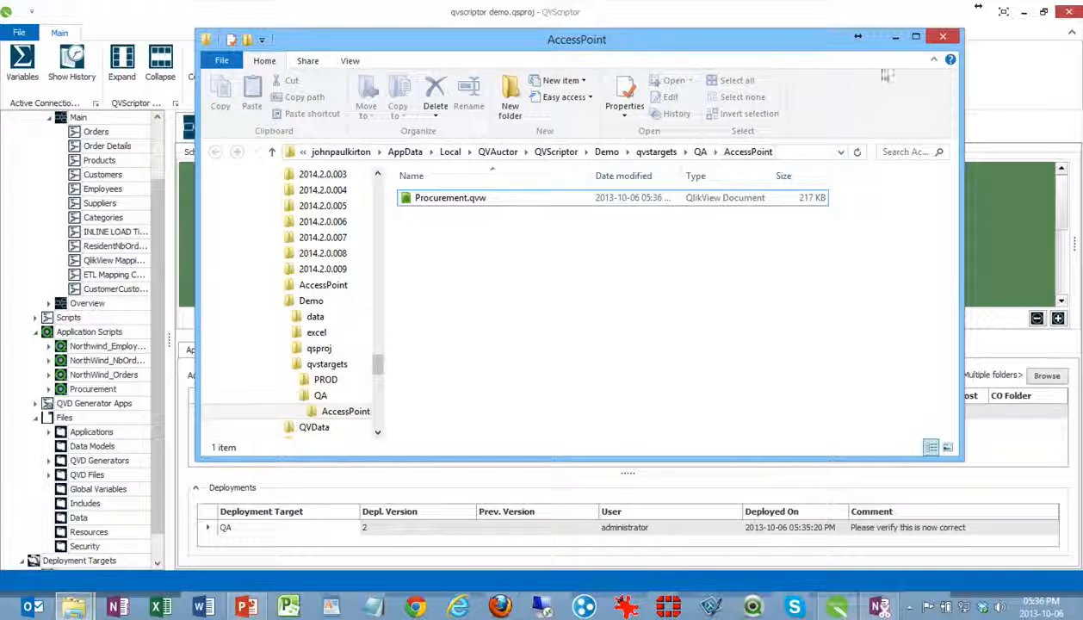
{"action": "left_click", "coordinate": [943, 36]}
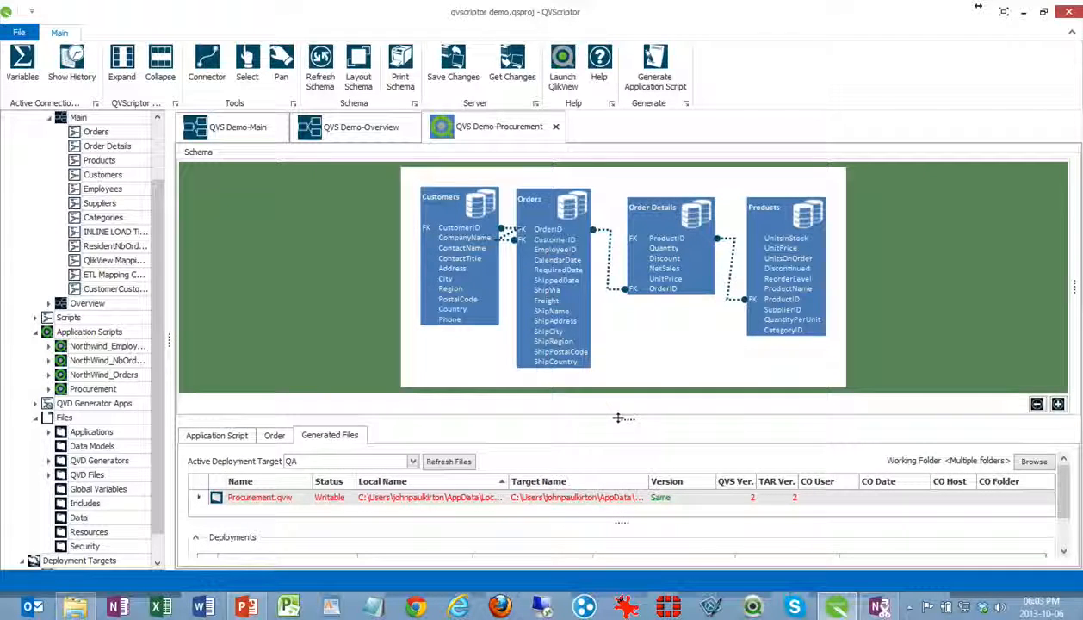
Close the open Procurement, Overview and Main documents in QVScriptor
{"action": "left_click", "coordinate": [555, 126]}
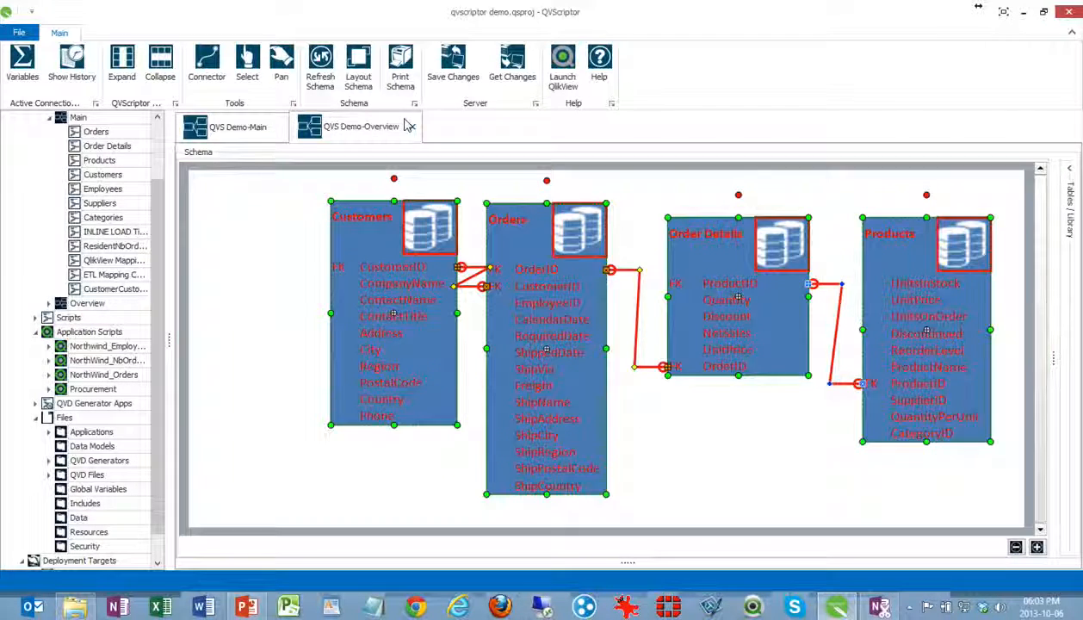
{"action": "left_click", "coordinate": [409, 127]}
{"action": "left_click", "coordinate": [282, 125]}
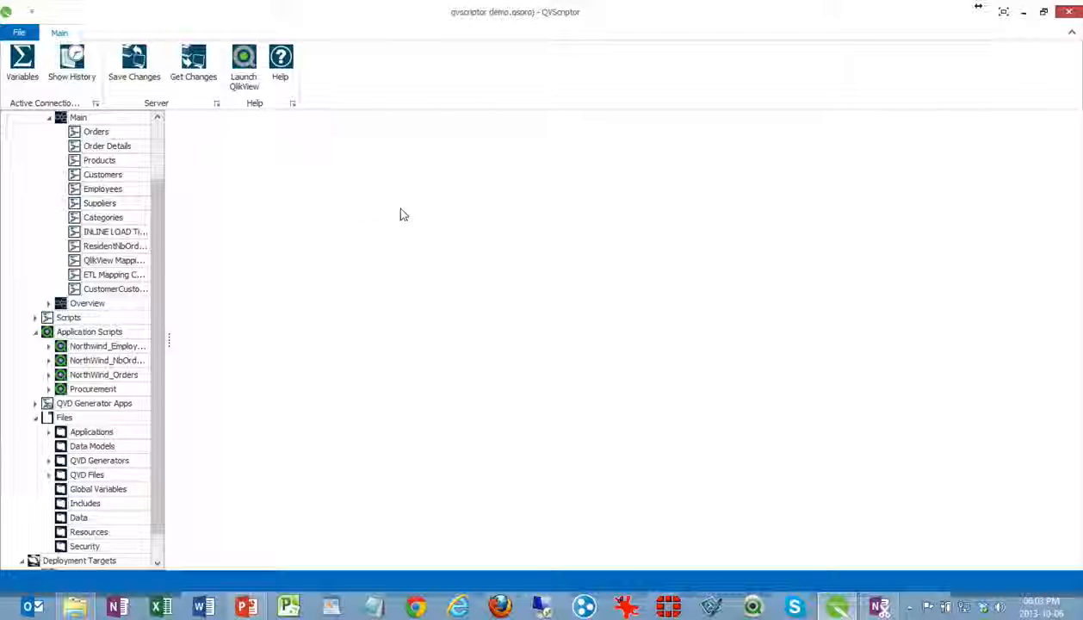